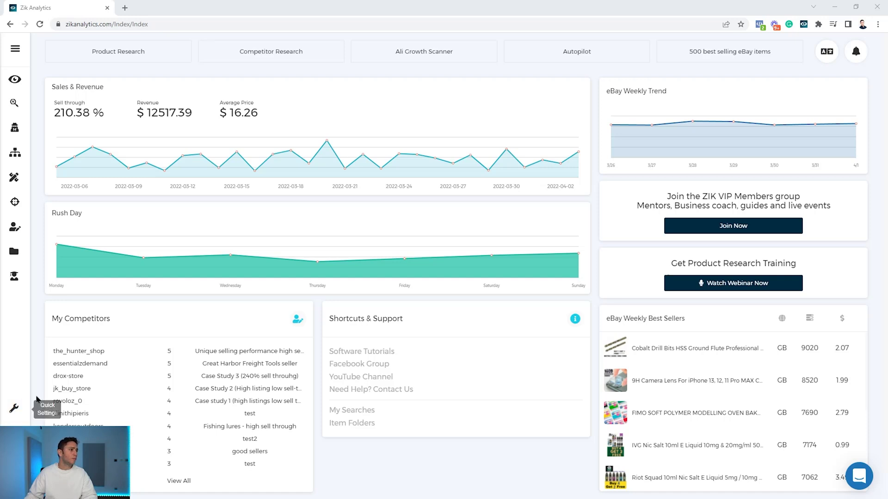
Review the quick marketplace and supplier settings without applying changes, and open the Product Research tool.
left_click(14, 410)
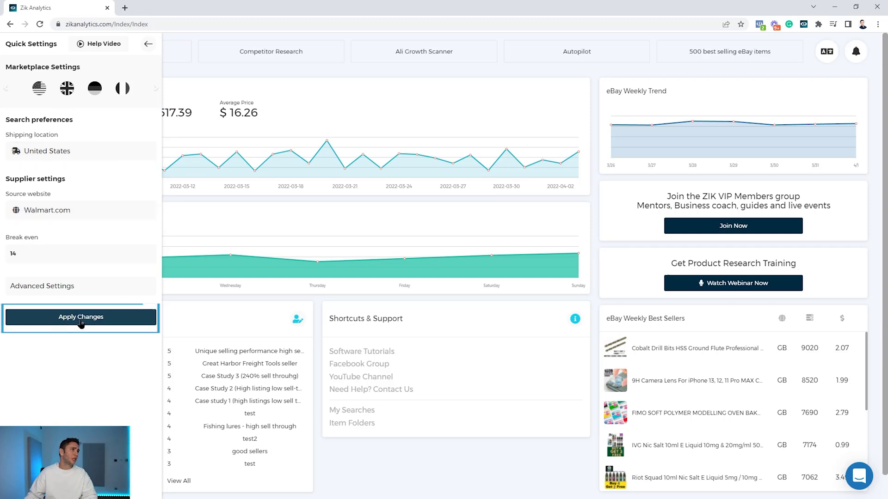
left_click(145, 46)
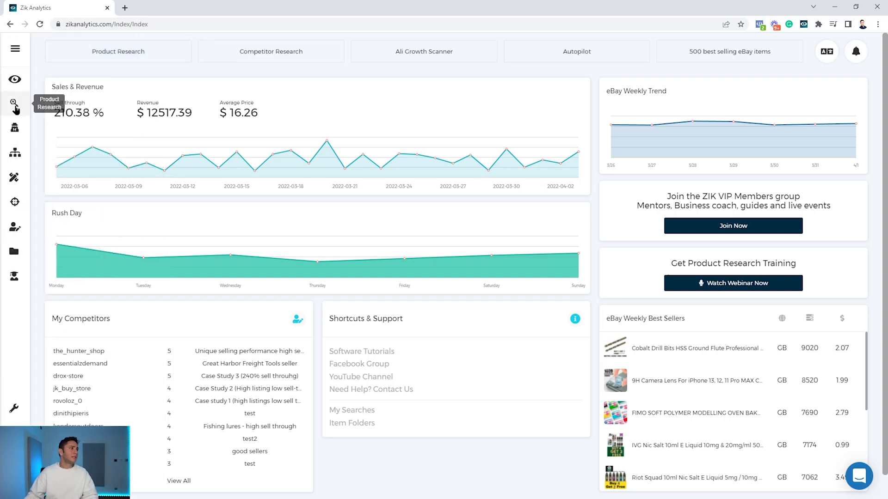
left_click(14, 104)
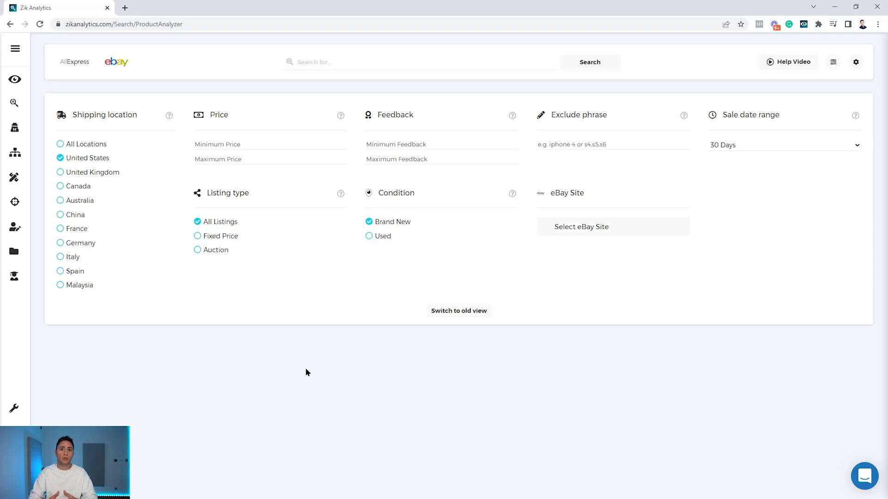
Search Google for "walmart brands" in a new browser tab.
left_click(125, 8)
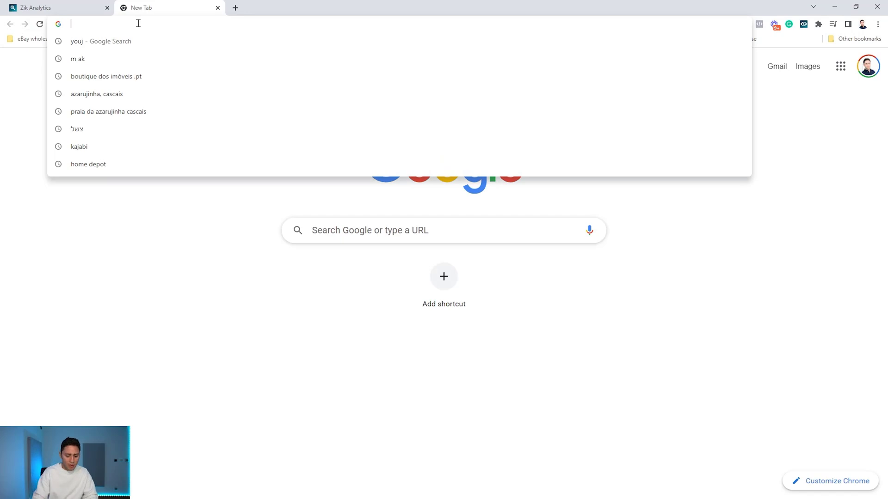
type("w")
key("BackSpace")
type("walmart bra")
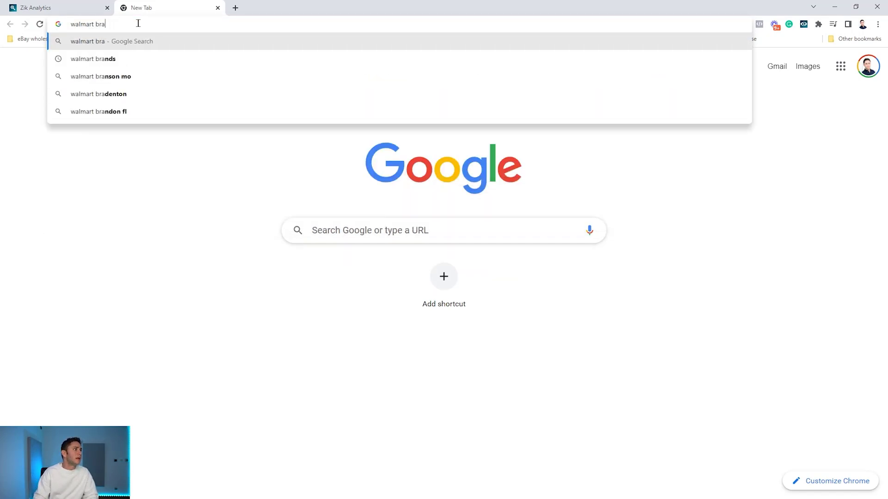
type("nds")
key("Return")
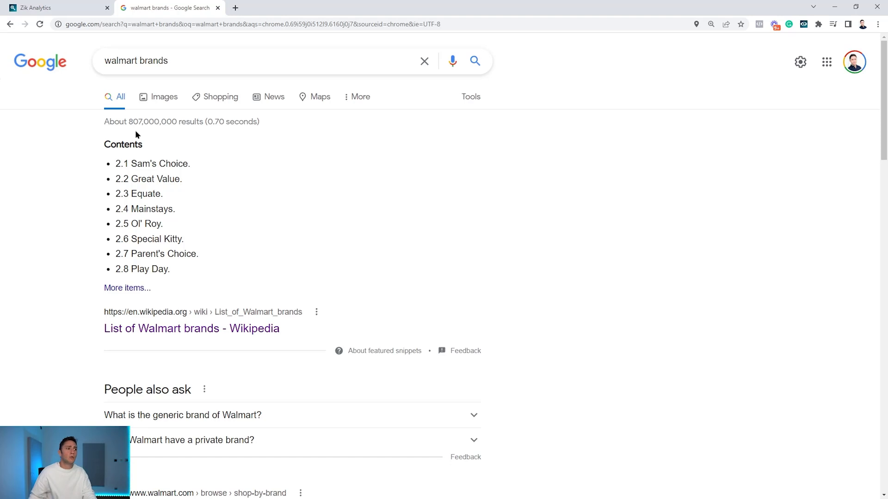
left_click_drag(231, 61, 112, 61)
key("ctrl+a")
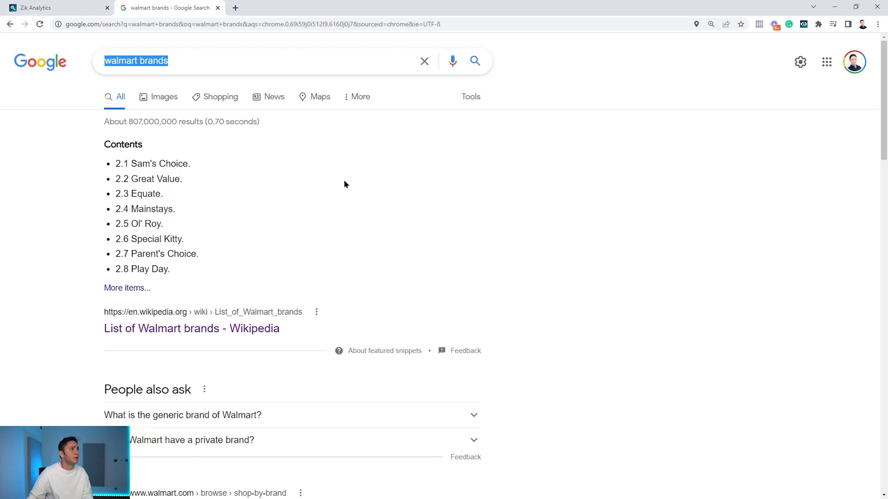
Open Wikipedia's List of Walmart brands and read through its apparel and major brands, such as Sam's Choice and Great Value.
left_click(168, 330)
scroll(217, 194, "down", 3)
scroll(232, 208, "down", 6)
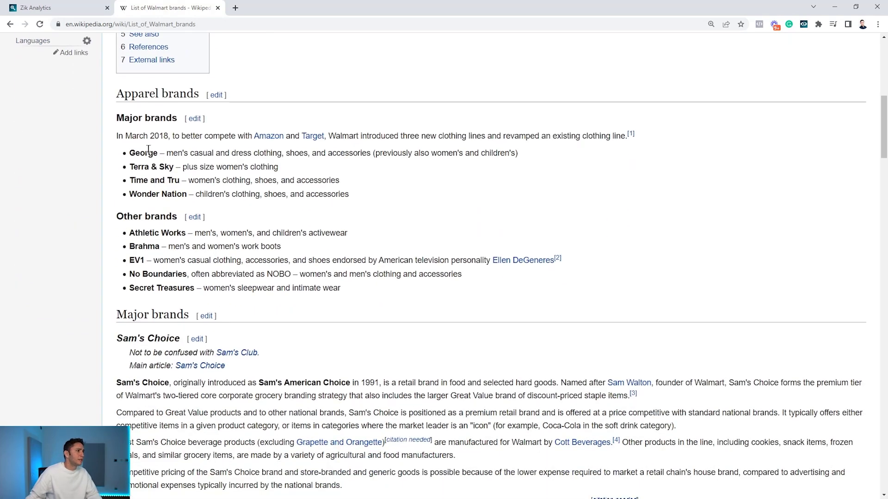
scroll(142, 207, "down", 4)
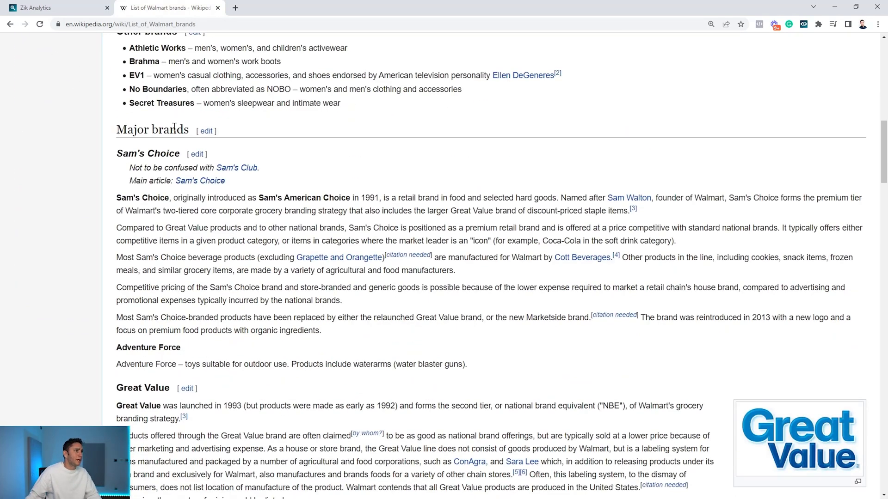
left_click_drag(117, 154, 181, 154)
scroll(180, 154, "down", 1)
left_click_drag(116, 342, 169, 339)
scroll(169, 339, "down", 6)
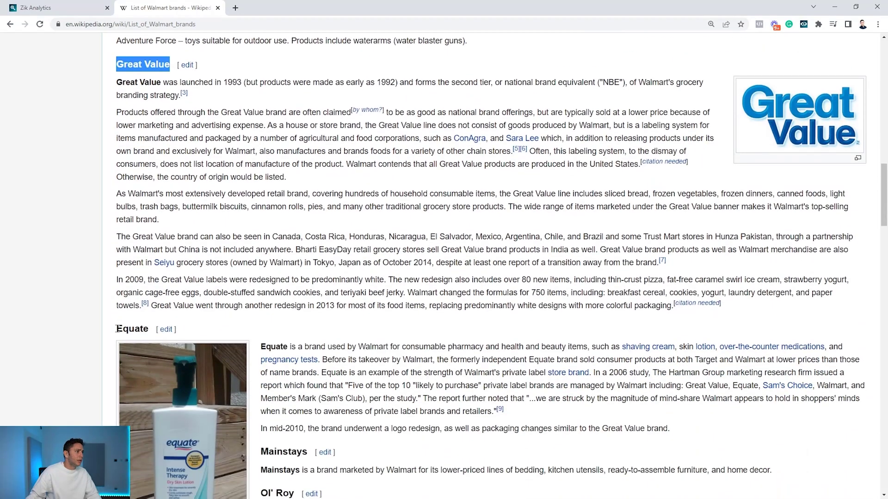
scroll(152, 327, "down", 3)
scroll(153, 328, "down", 1)
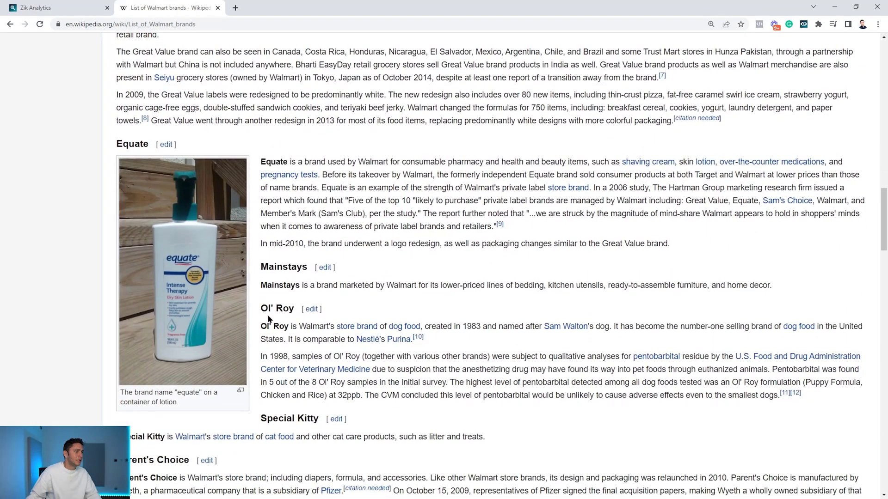
Copy the brand name "Mainstays" from its heading in the Wikipedia list.
double_click(288, 269)
right_click(290, 267)
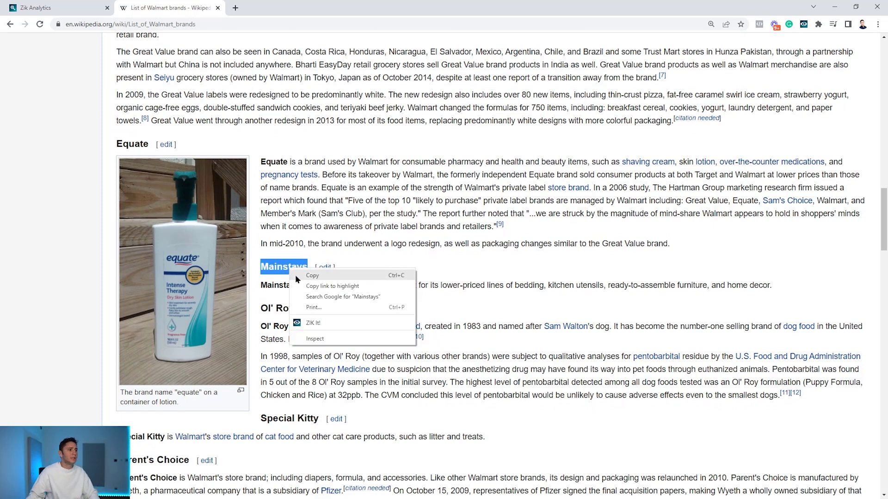
left_click(297, 279)
right_click(294, 269)
left_click(302, 276)
right_click(296, 265)
left_click(307, 277)
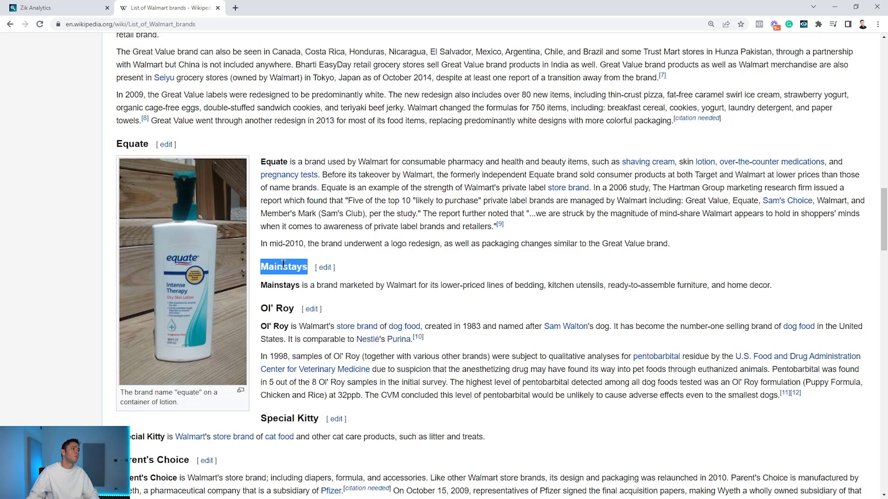
scroll(253, 275, "up", 2)
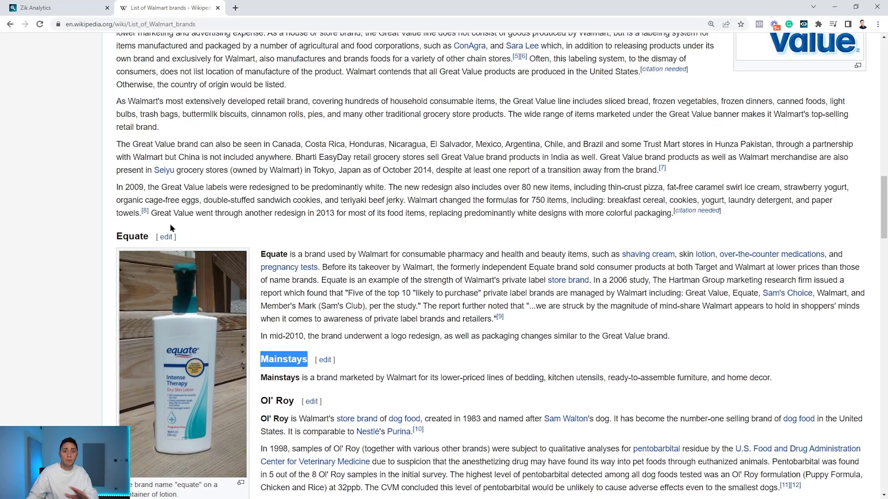
Switch back to Zik Analytics and run a product research search for the copied brand name "Mainstays".
left_click(64, 6)
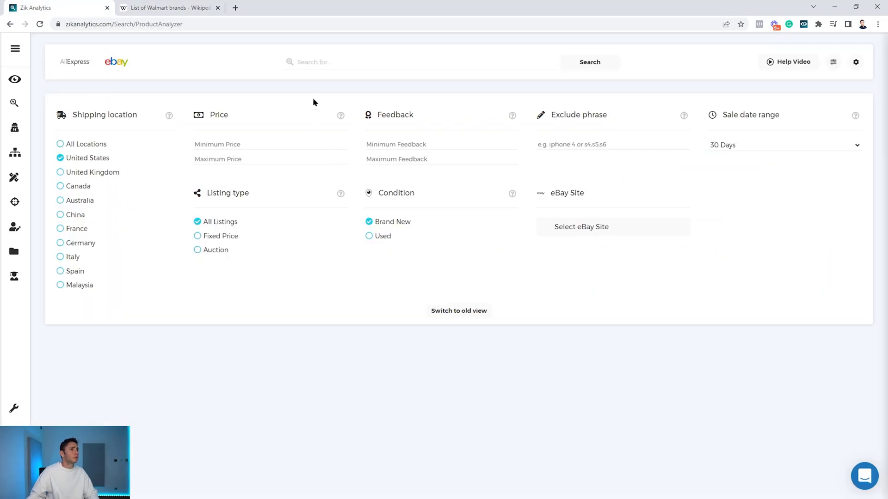
right_click(325, 68)
left_click(351, 143)
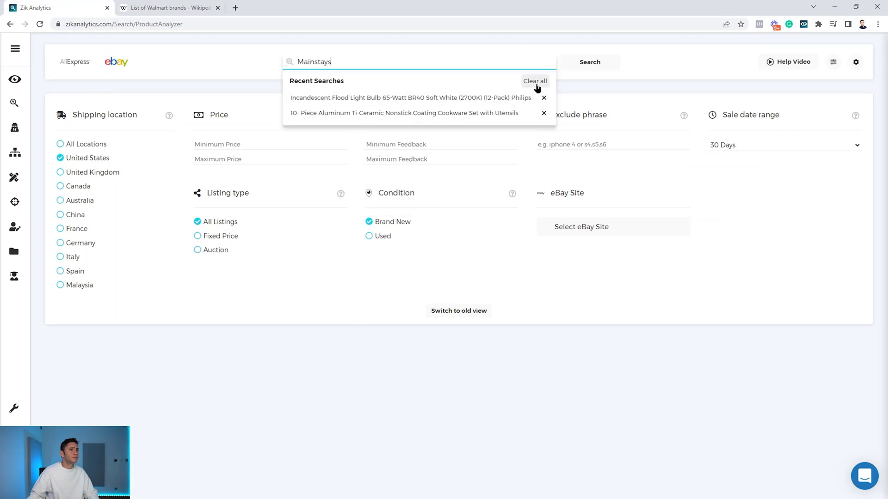
double_click(447, 76)
left_click(345, 83)
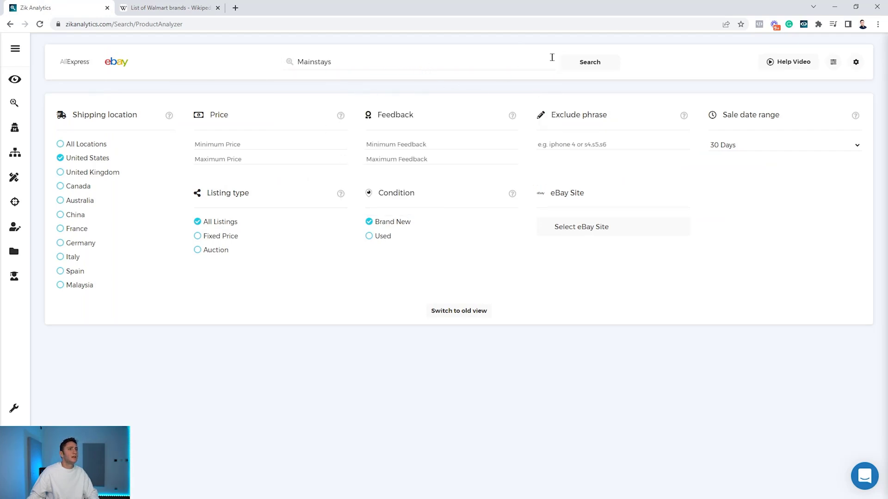
left_click(587, 63)
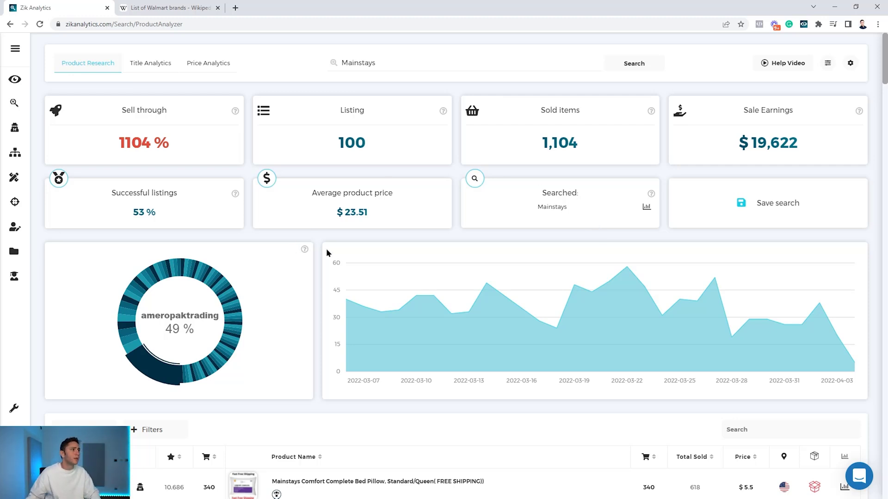
Examine the Mainstays sales statistics, the best-selling products in the results table and the available filter options.
scroll(429, 221, "down", 3)
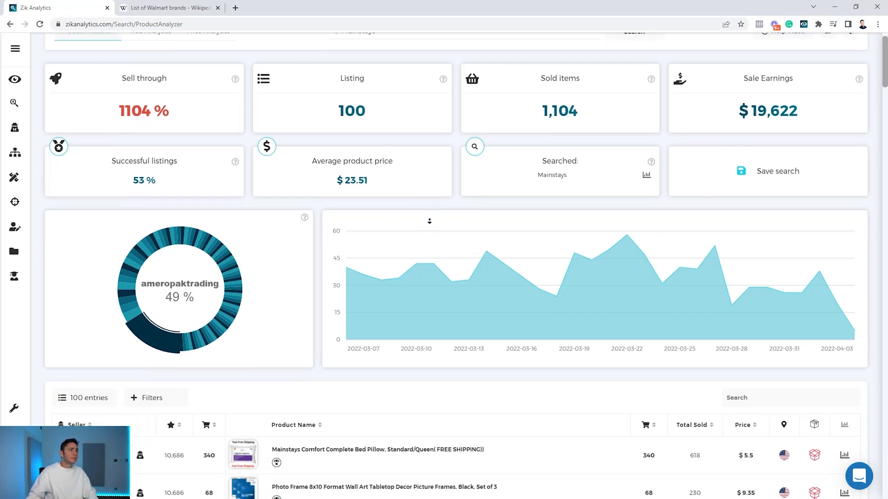
scroll(429, 224, "down", 3)
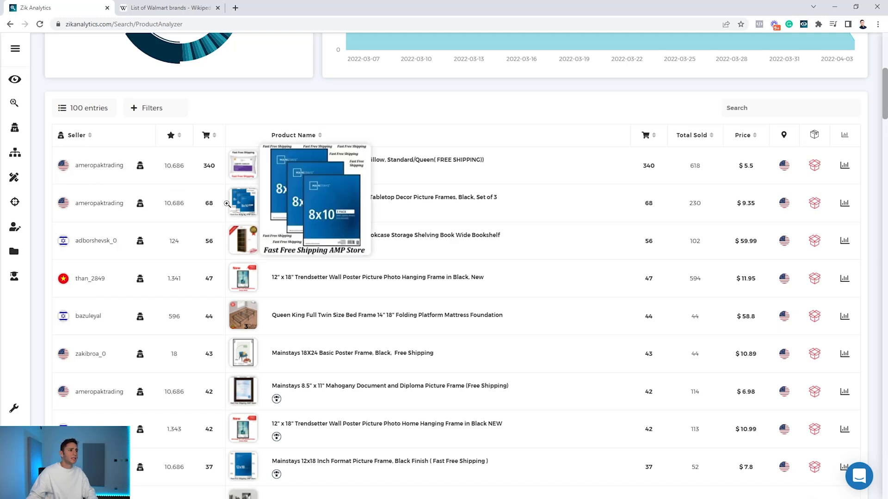
mouse_move(243, 160)
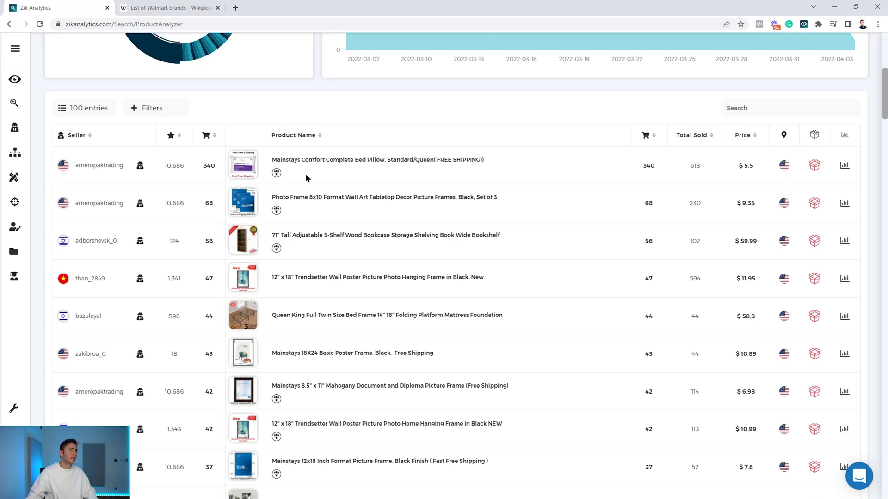
mouse_move(277, 173)
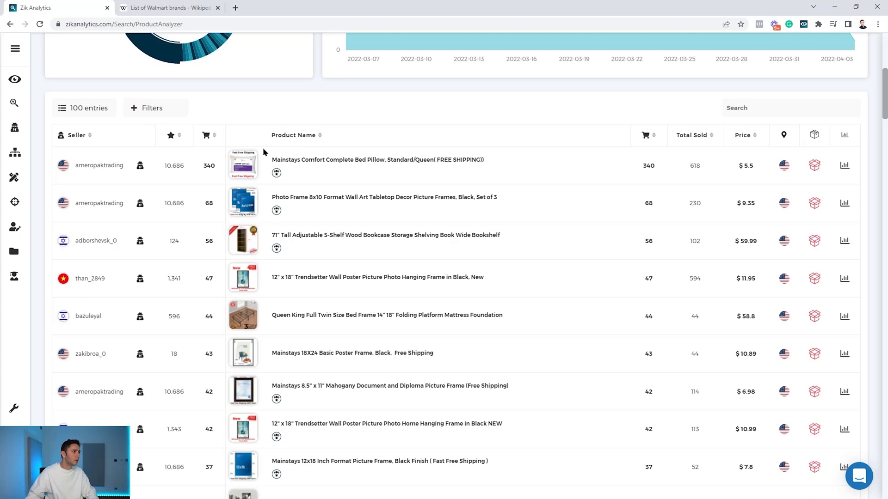
left_click(148, 112)
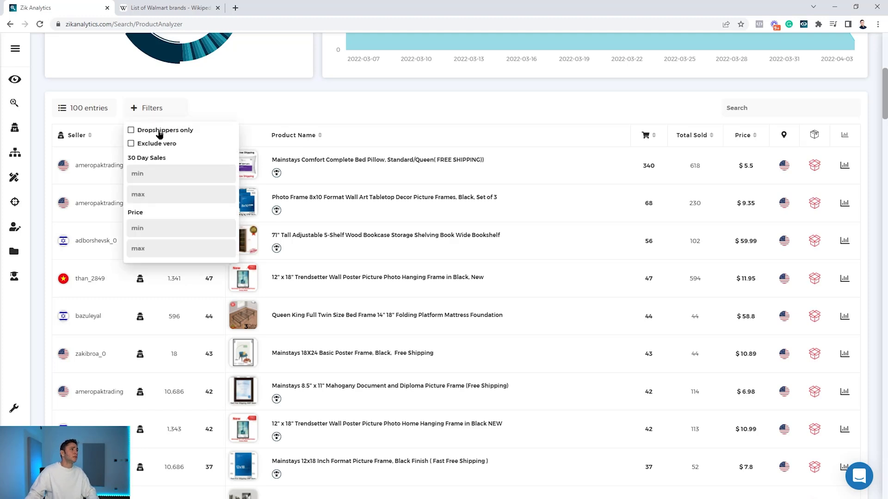
left_click(205, 116)
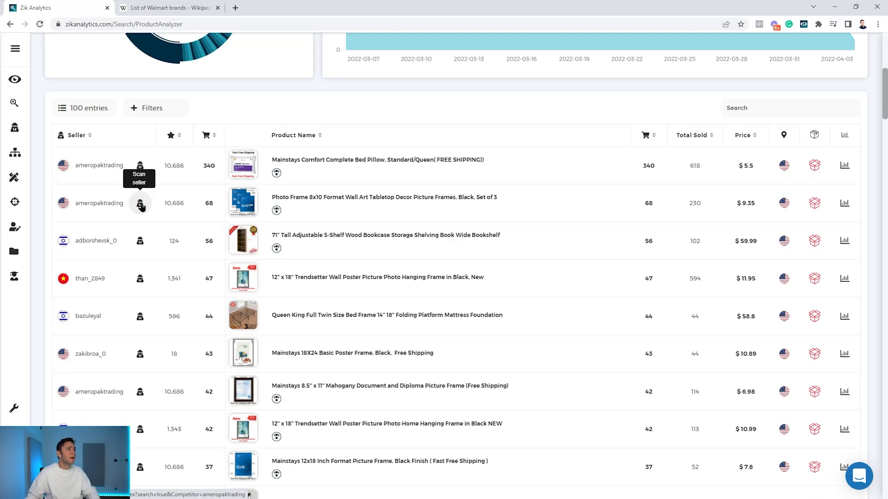
Scan five sellers from the Mainstays results in separate background tabs, including those of the bed pillow, 71" bookcase, 12" x 18" frame and bed frame.
left_click(144, 171)
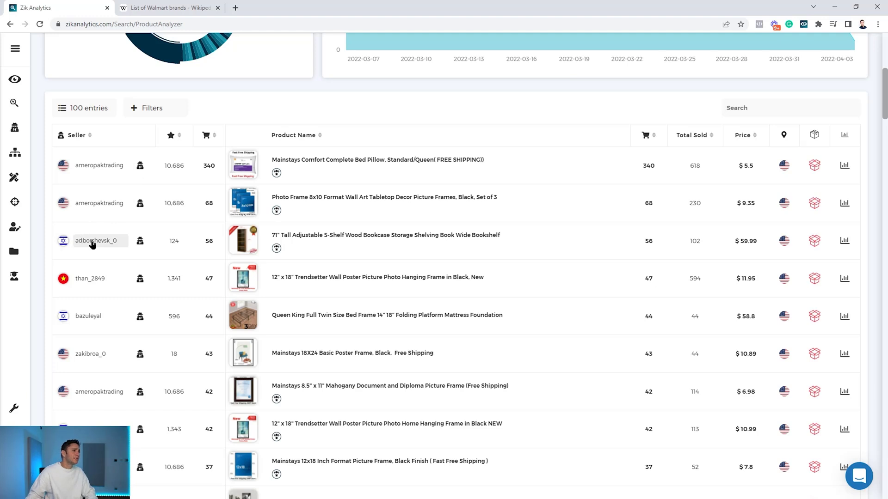
left_click(140, 280, "ctrl")
left_click(140, 241, "ctrl")
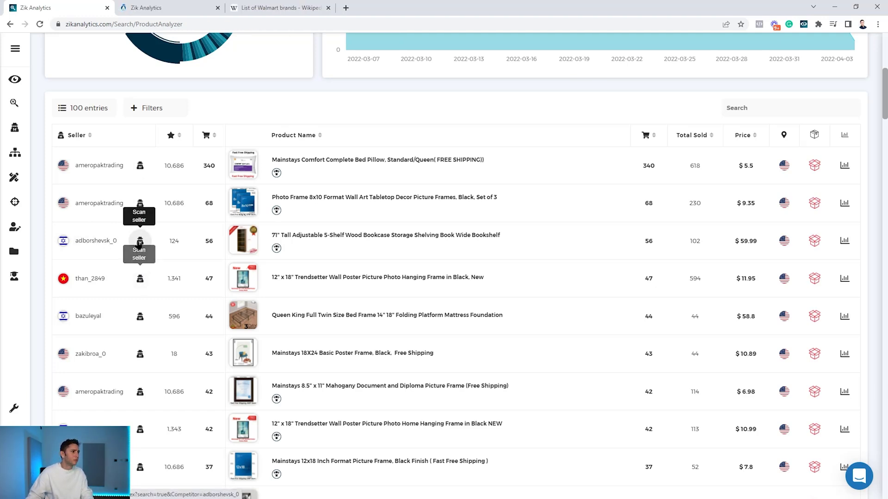
left_click(140, 165, "ctrl")
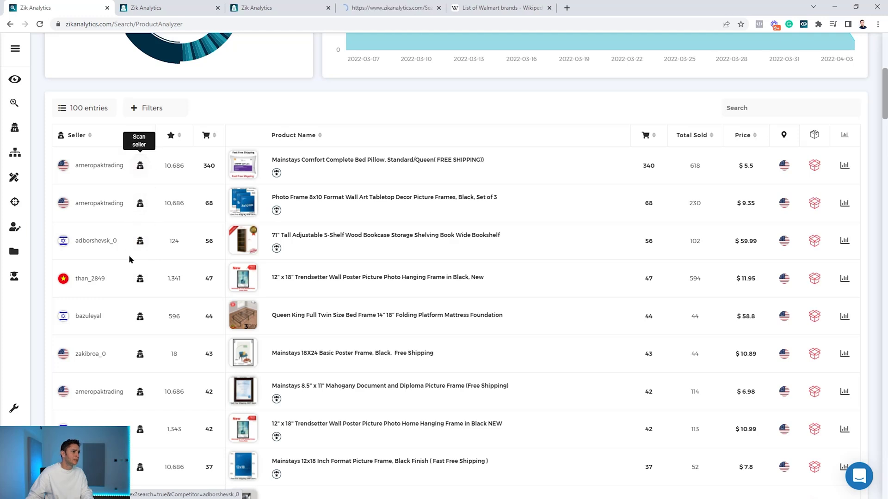
left_click(140, 317, "ctrl")
scroll(140, 337, "down", 2)
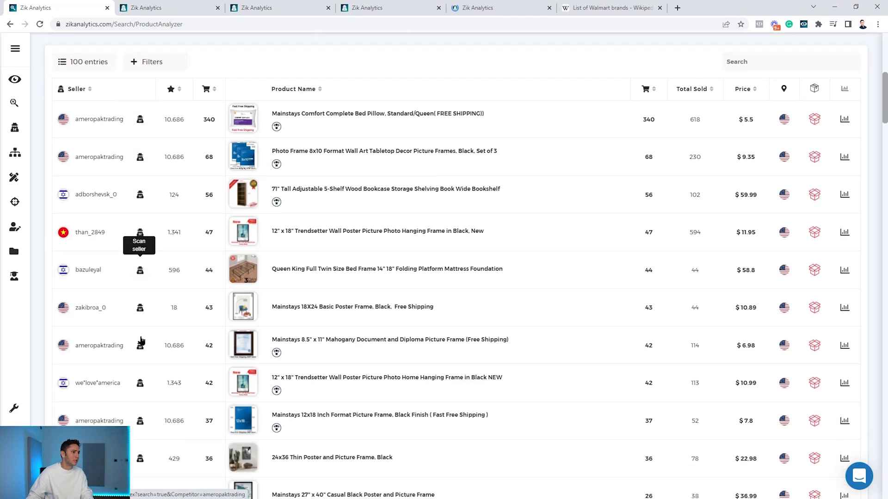
left_click(140, 339, "ctrl")
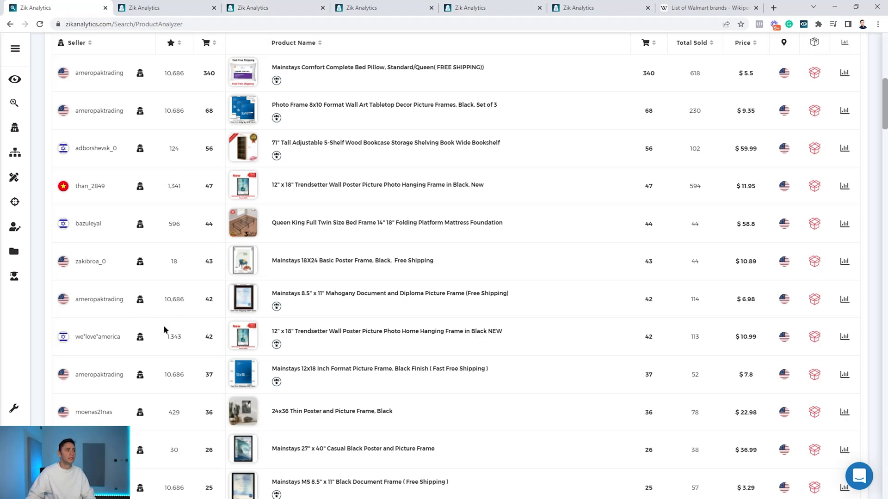
left_click(140, 341)
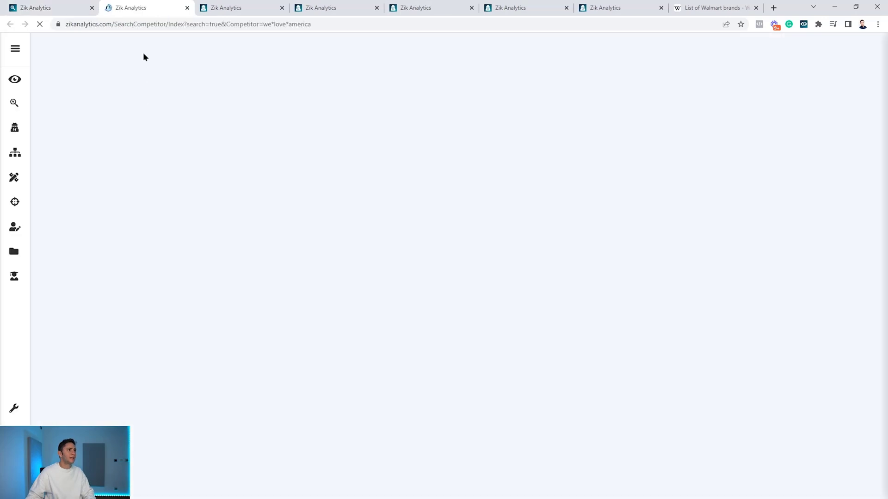
left_click(187, 9)
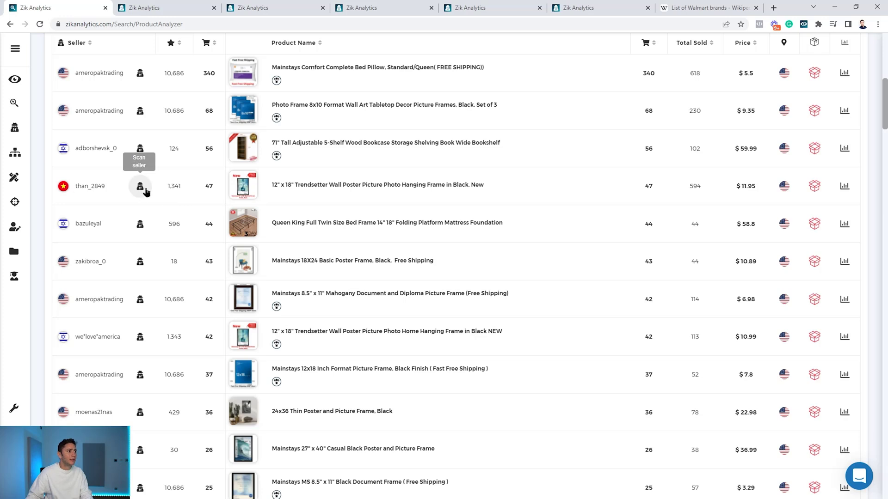
left_click(139, 377)
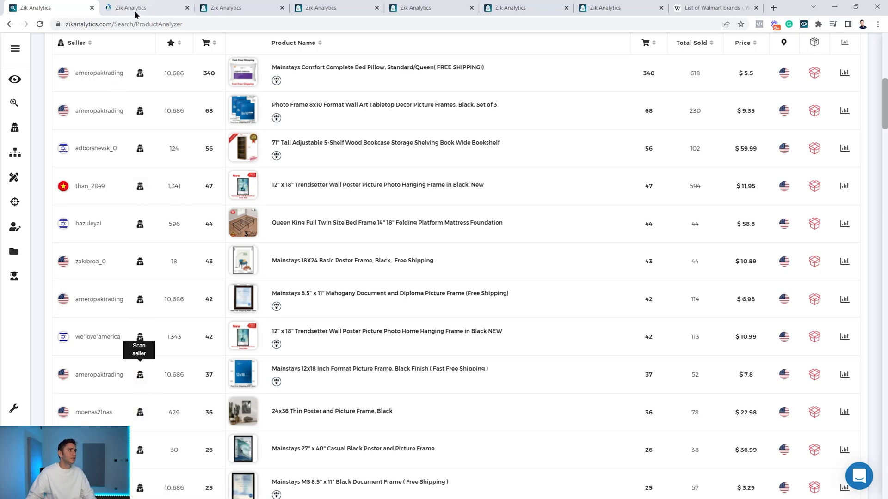
left_click(187, 8)
left_click(188, 9)
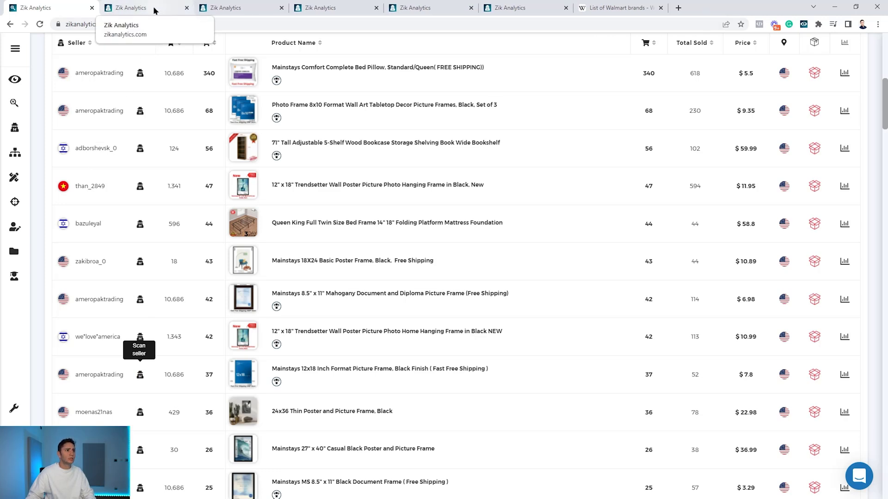
Open the scan of the Vietnam-based seller and rerun it for the last 30 days.
left_click(155, 10)
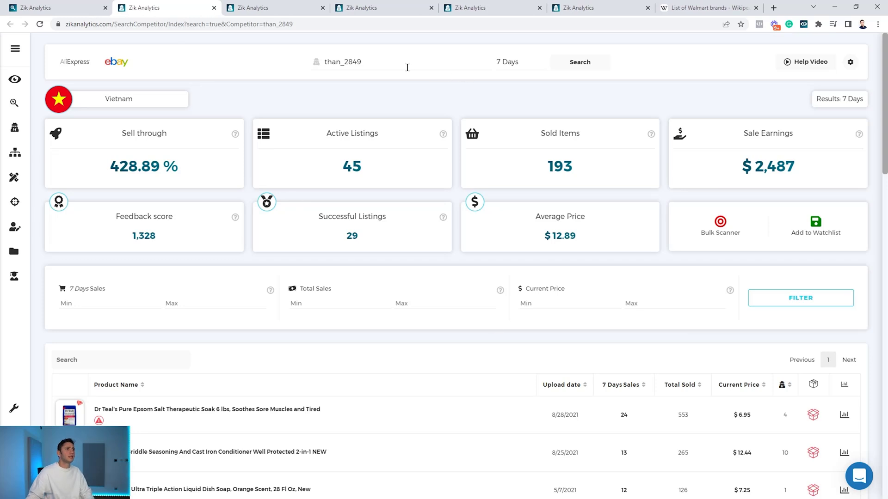
left_click(508, 62)
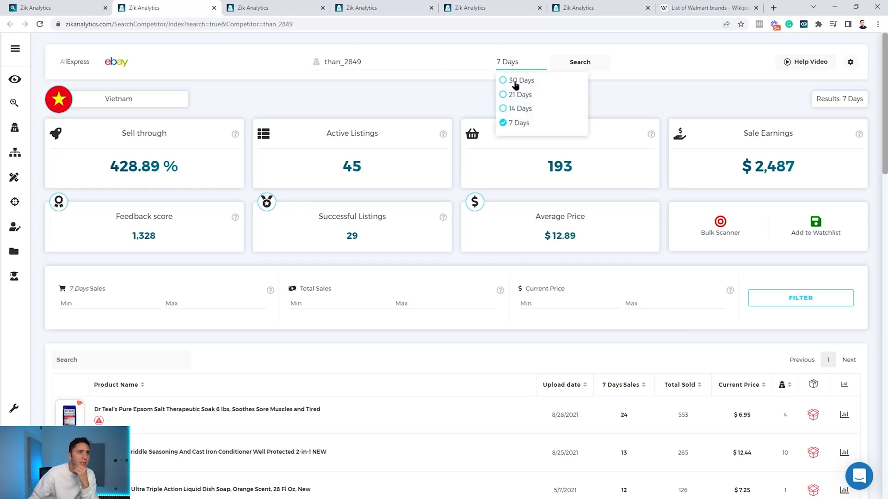
left_click(517, 82)
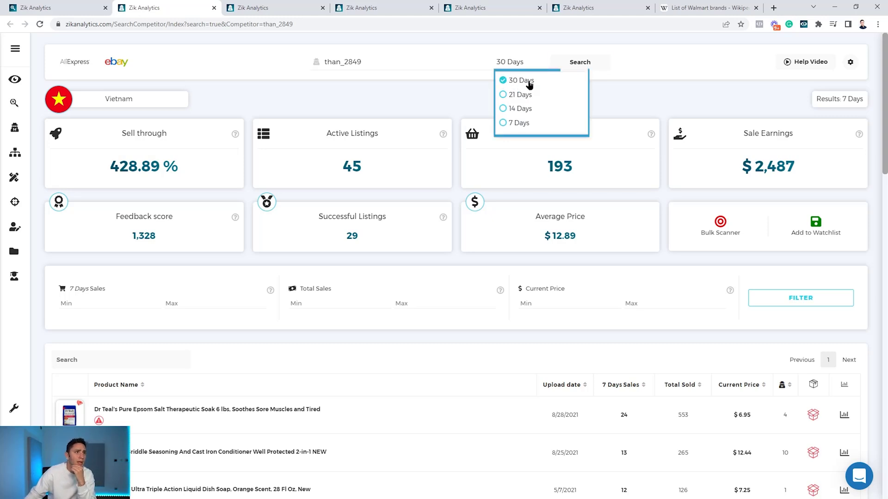
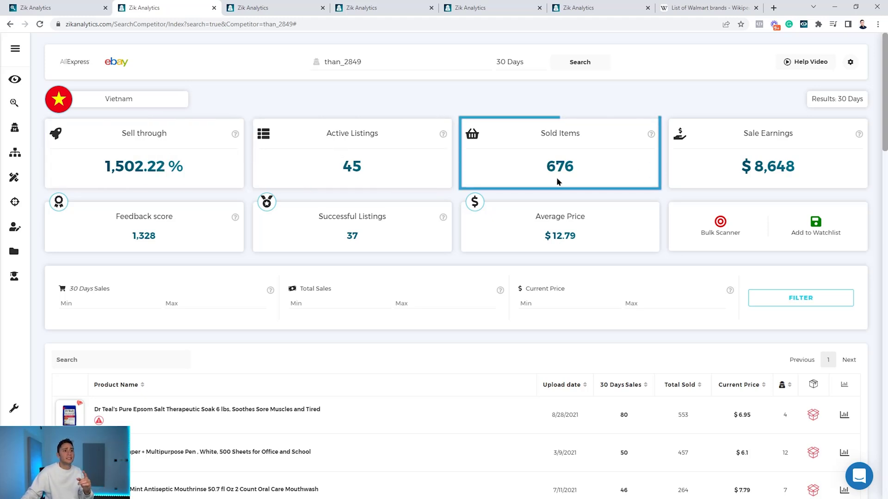
Examine the Vietnam-based seller's 30-day sale earnings and the pictures of the best-selling products in the listing table.
left_click_drag(739, 167, 797, 165)
scroll(463, 222, "down", 2)
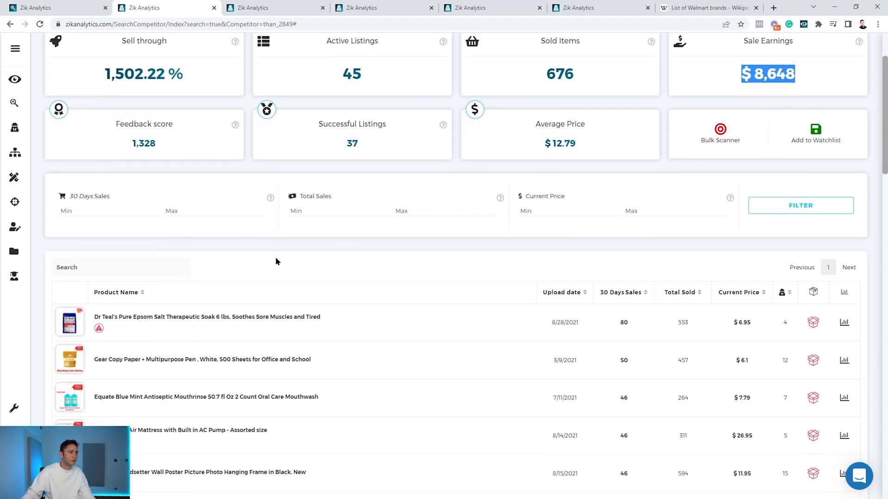
mouse_move(76, 388)
scroll(76, 396, "down", 2)
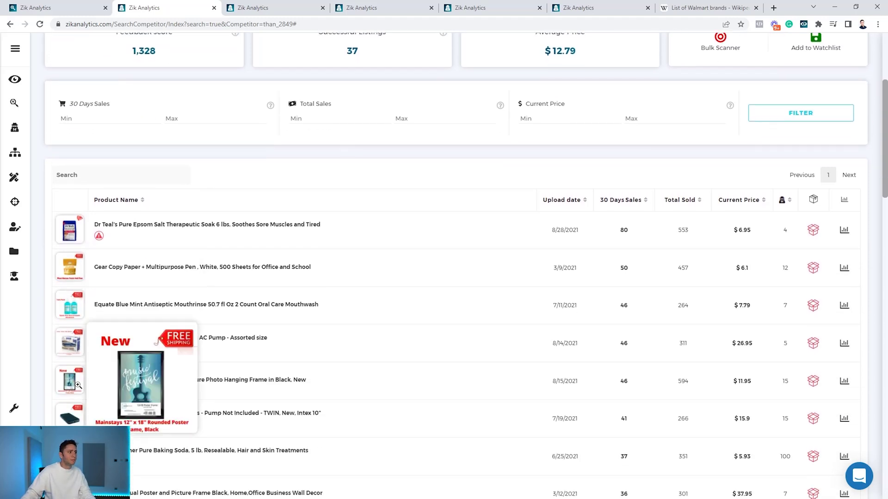
scroll(74, 383, "down", 1)
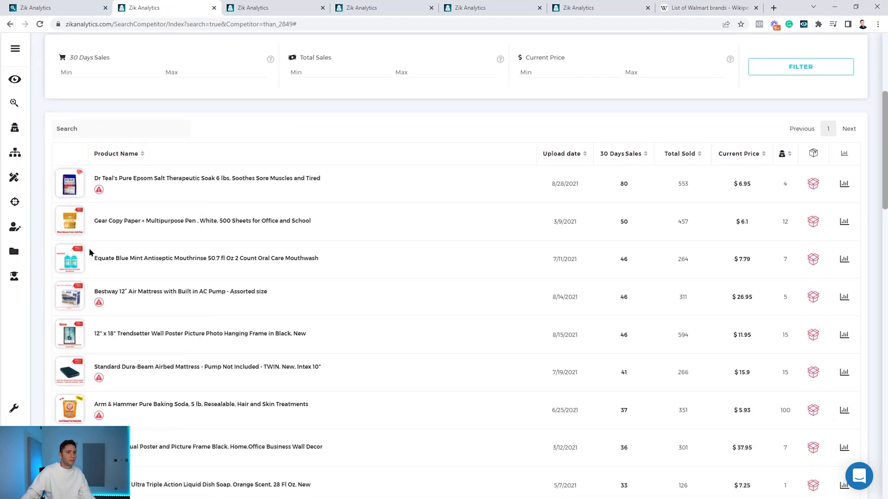
scroll(364, 250, "down", 1)
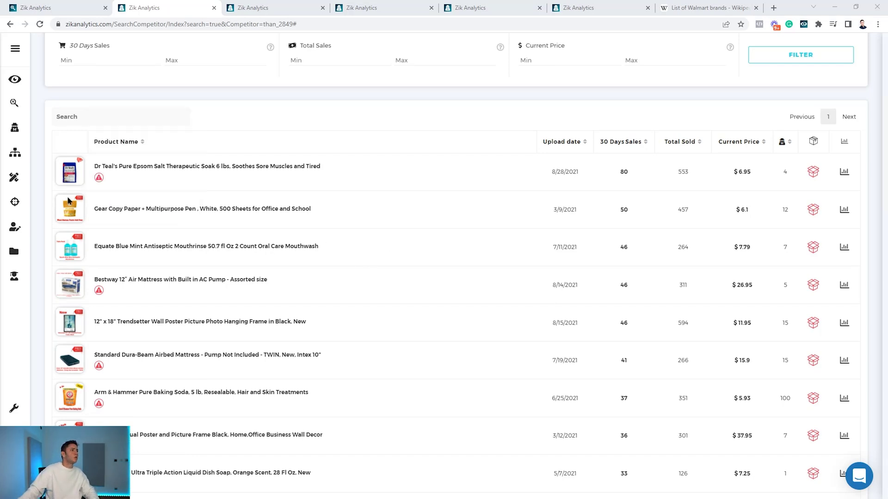
mouse_move(67, 243)
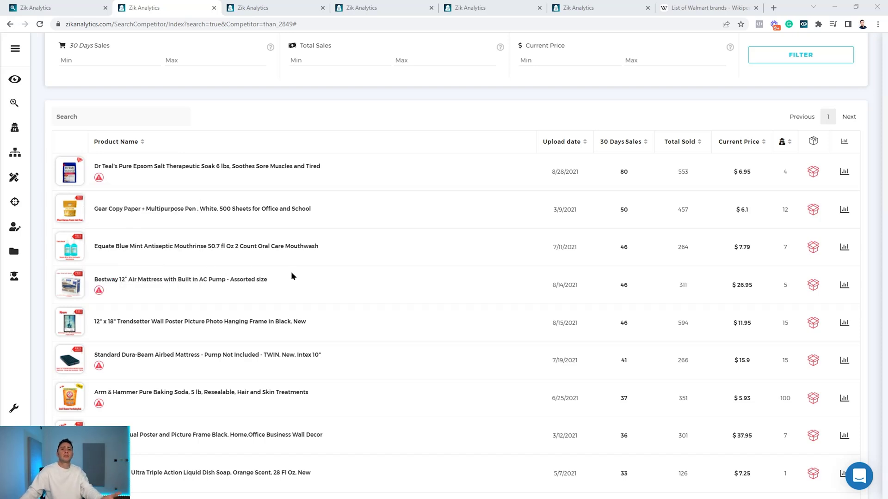
Switch to the scan of the Israel-based seller and examine the sale earnings, active listings, average price and sold items over 30 days.
left_click(622, 6)
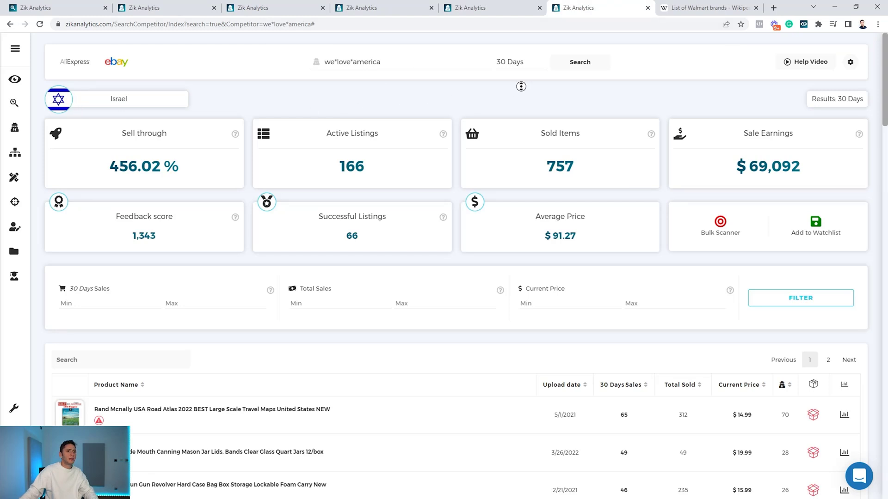
scroll(523, 91, "down", 1)
left_click_drag(747, 121, 815, 130)
scroll(587, 95, "up", 1)
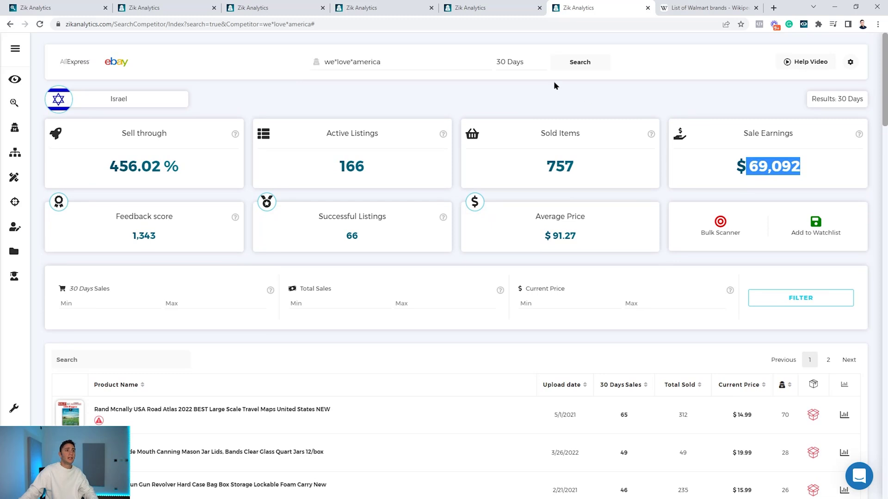
scroll(700, 149, "down", 2)
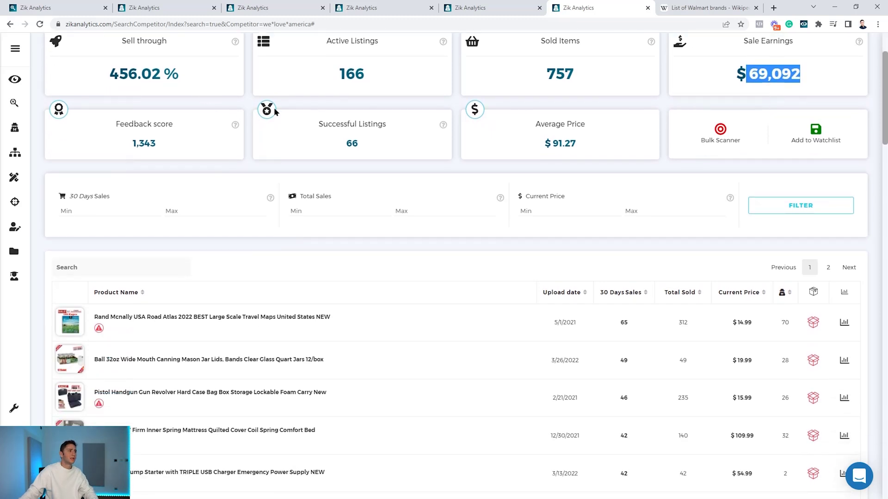
left_click_drag(320, 76, 364, 79)
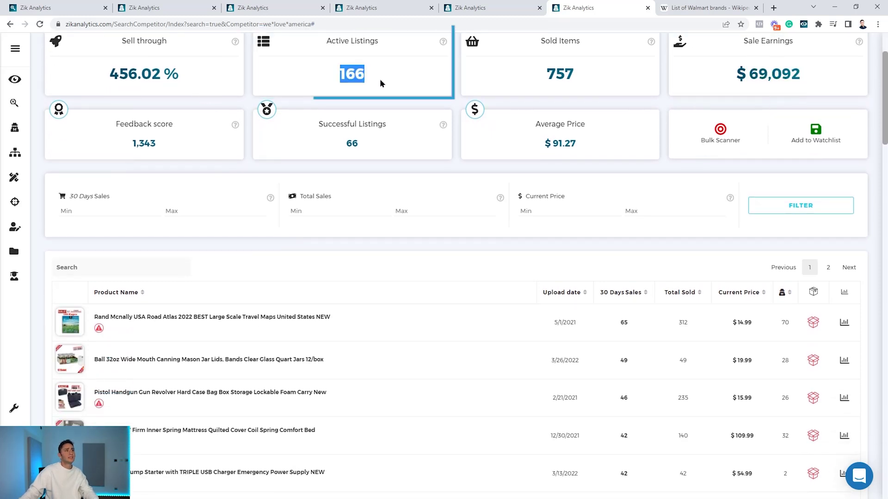
scroll(399, 100, "up", 2)
left_click(401, 103)
scroll(401, 103, "down", 1)
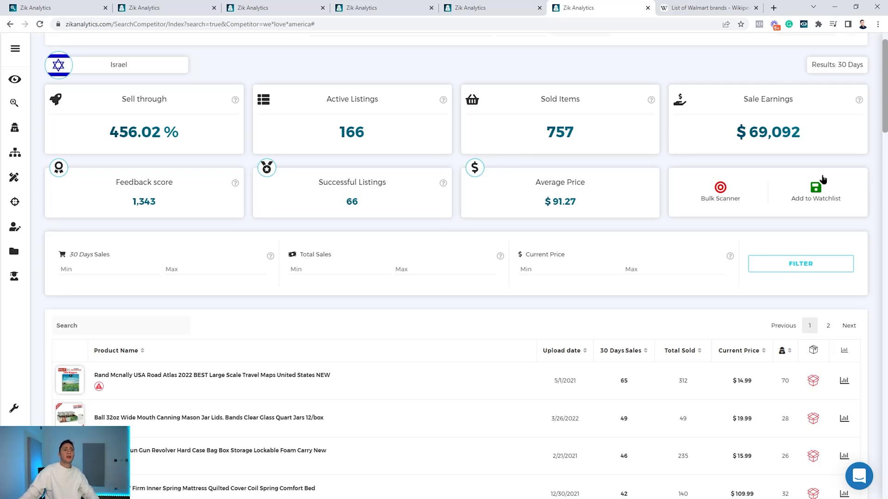
left_click_drag(543, 207, 590, 212)
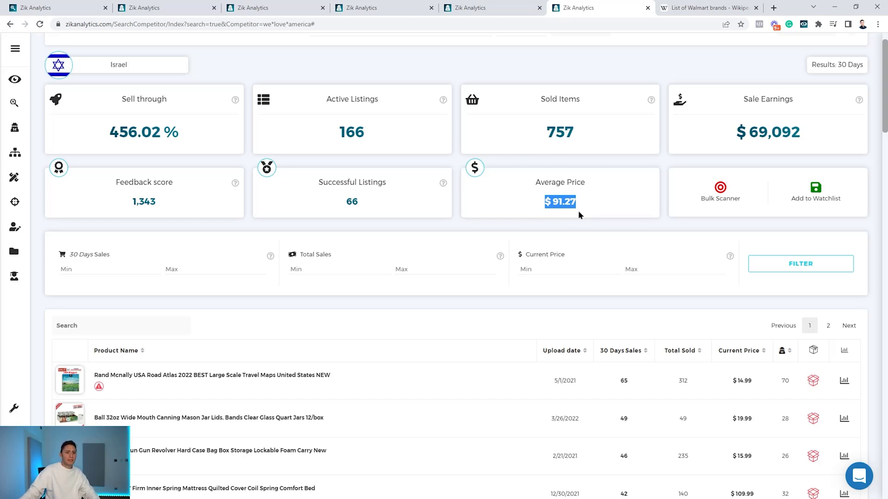
left_click_drag(508, 119, 576, 133)
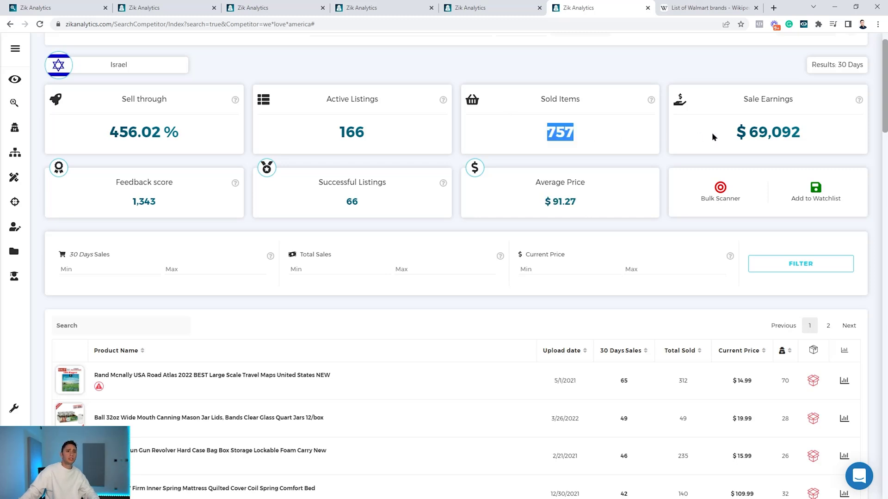
left_click_drag(721, 137, 797, 138)
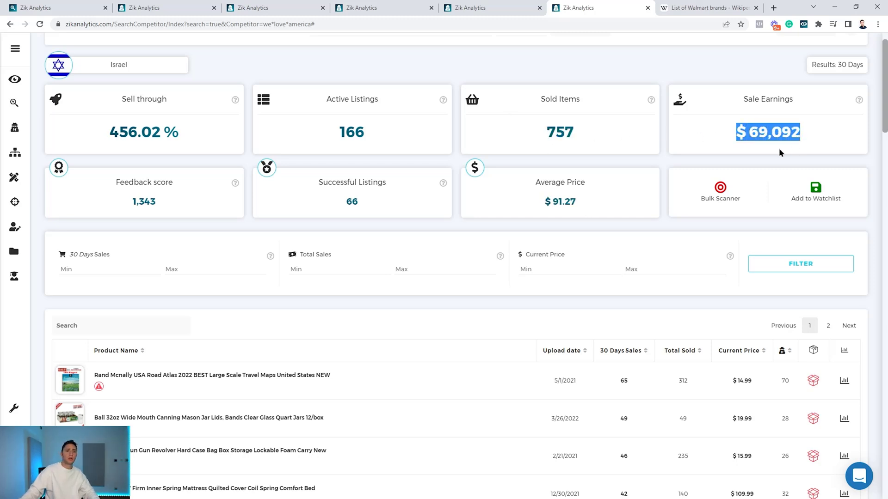
left_click(749, 151)
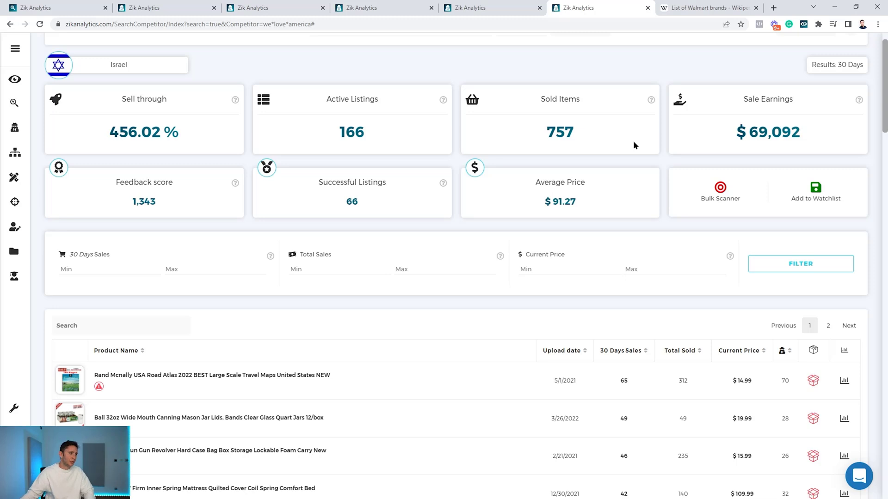
Find the seller's Ball 32oz Wide Mouth Canning Mason Jar product and search for its title on Walmart.
scroll(428, 152, "down", 1)
scroll(472, 213, "down", 3)
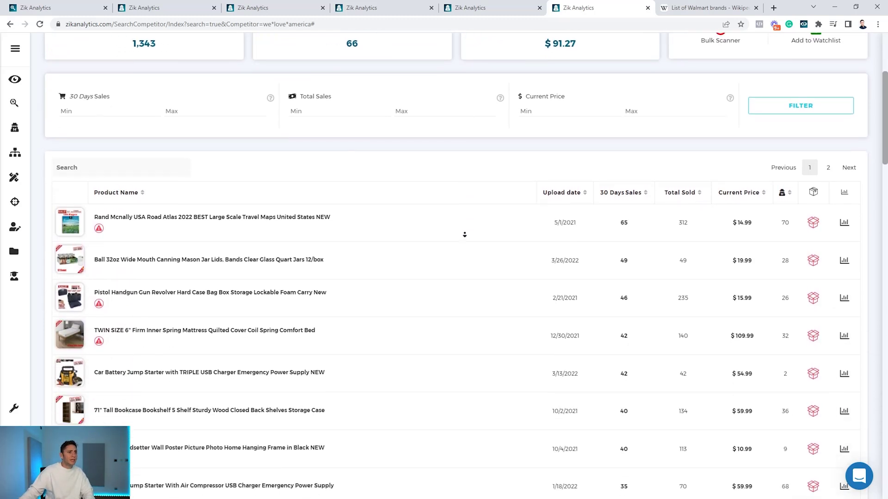
mouse_move(61, 218)
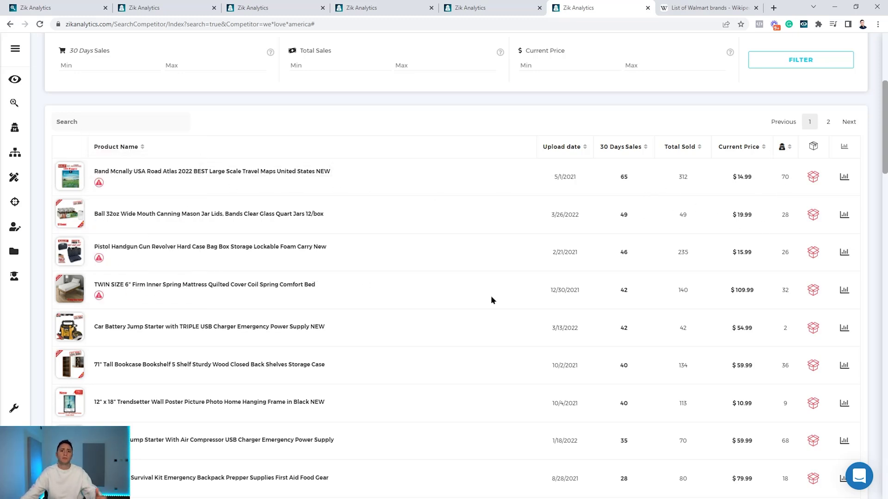
left_click(813, 214)
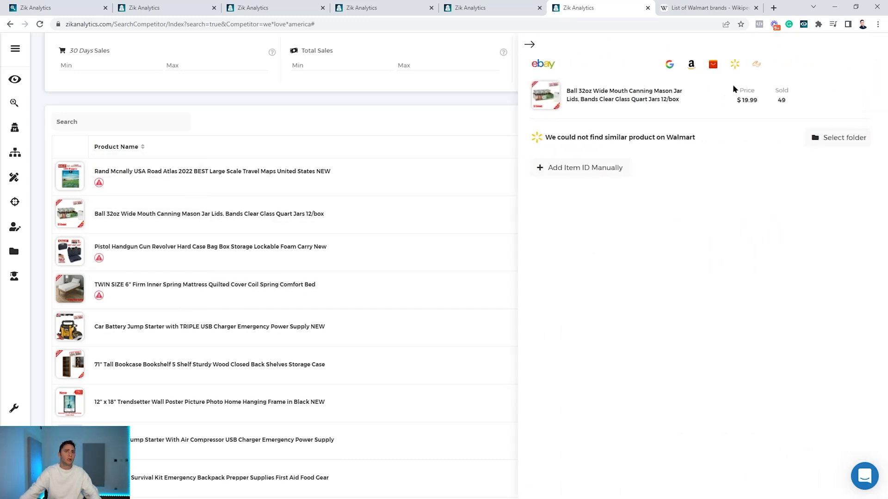
left_click(735, 65)
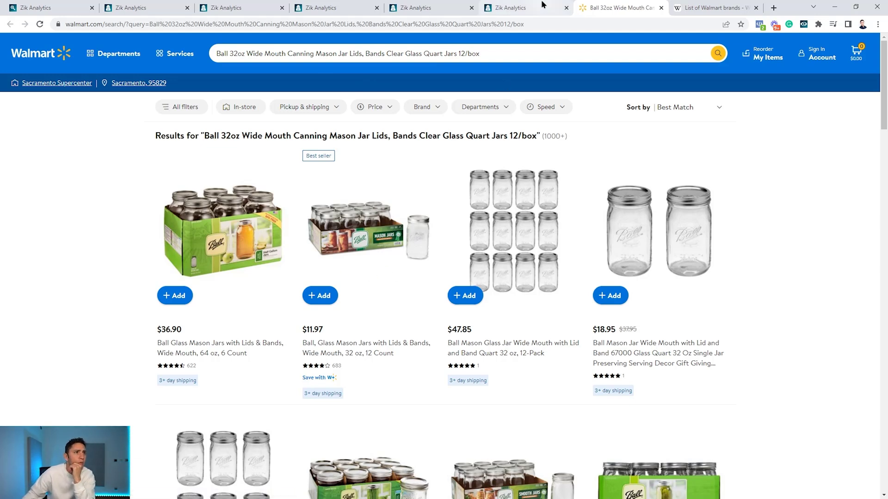
Compare the eBay listing's picture with the Walmart results and open the matching Ball wide mouth 32 oz, 12 Count mason jars.
left_click(523, 7)
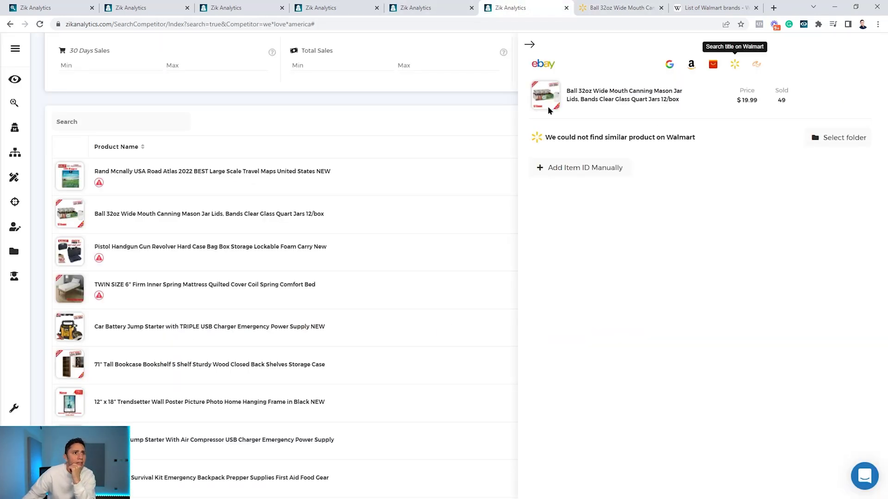
mouse_move(540, 99)
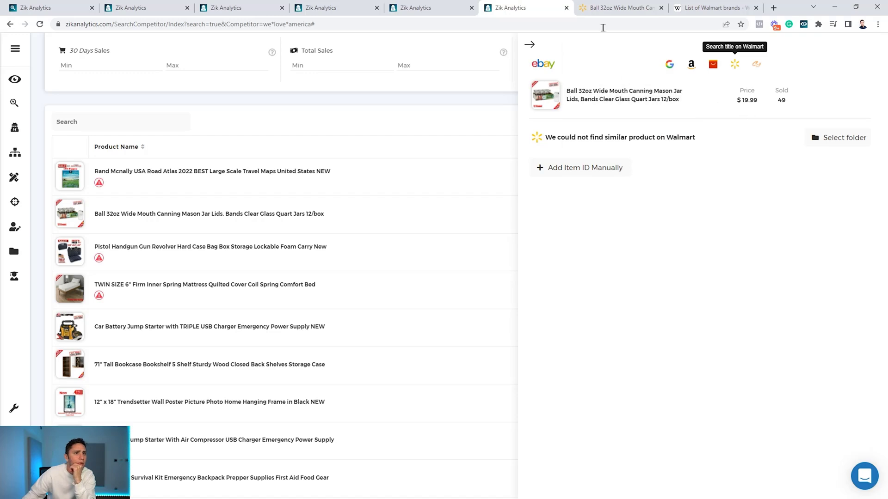
left_click(619, 8)
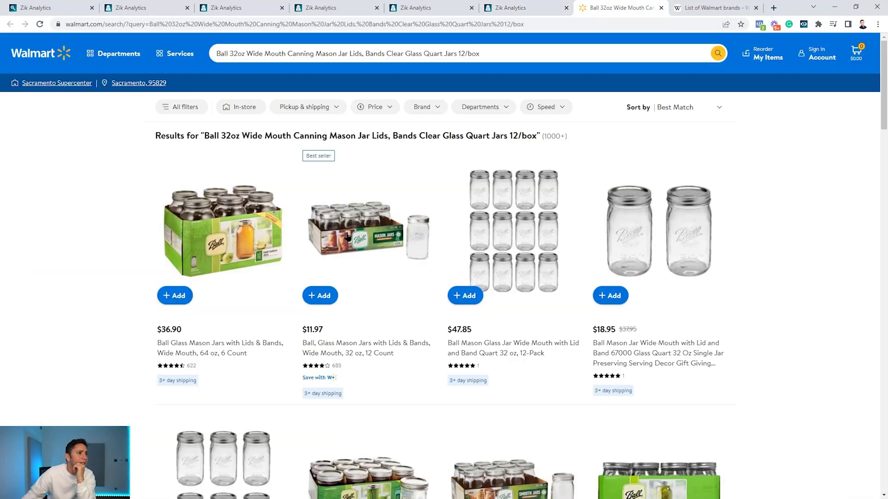
left_click(357, 257)
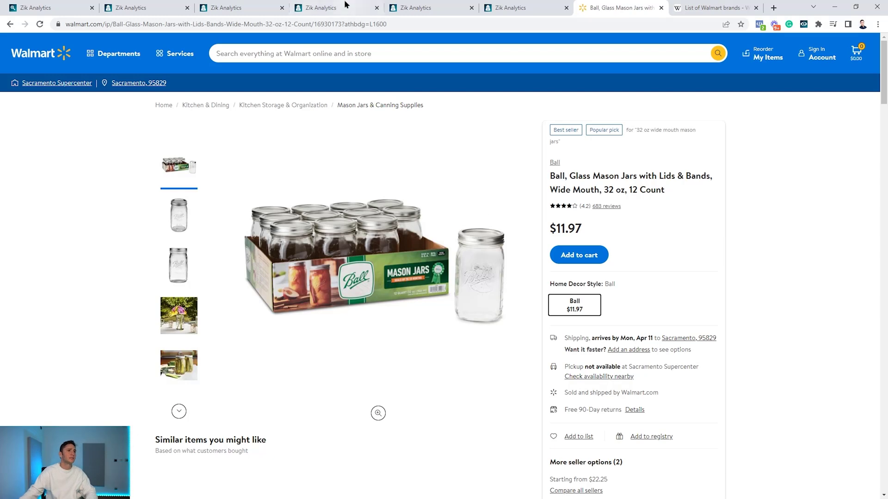
Return to the seller scan and start a watchlist entry for this competitor with the comment "great Walmart seller".
left_click(513, 8)
left_click(528, 48)
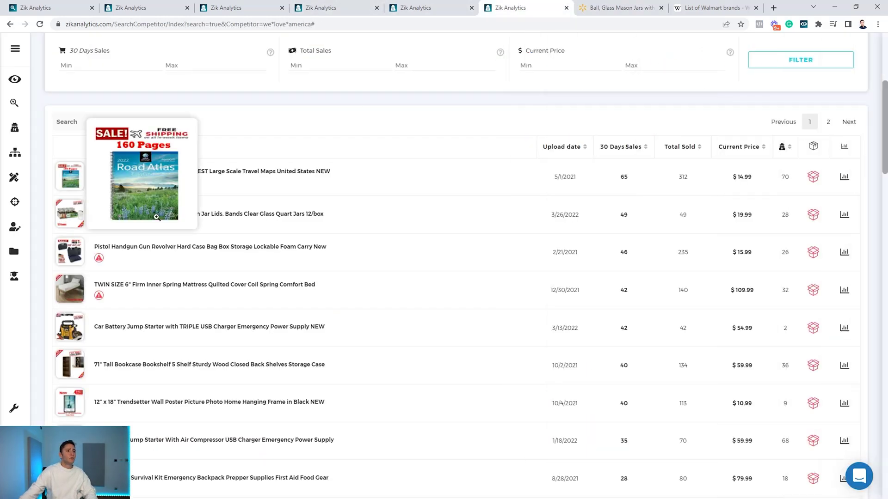
scroll(528, 261, "up", 3)
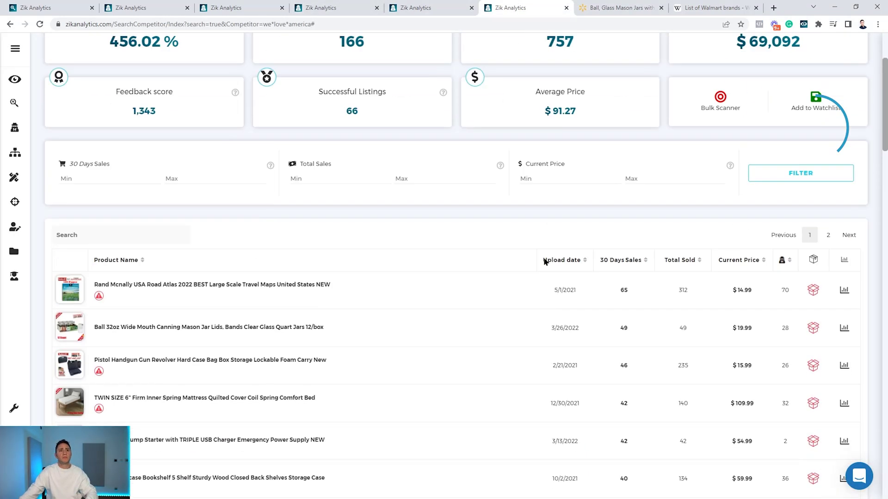
left_click(816, 125)
left_click(772, 154)
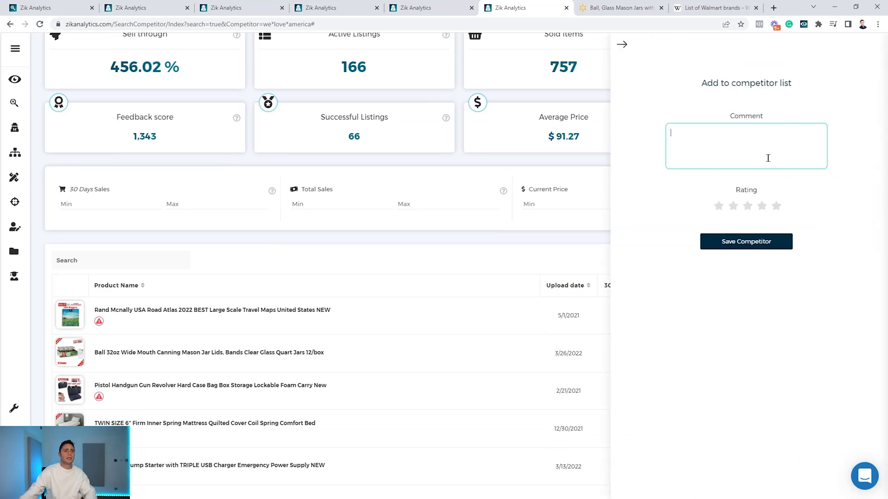
type("great walmart seller")
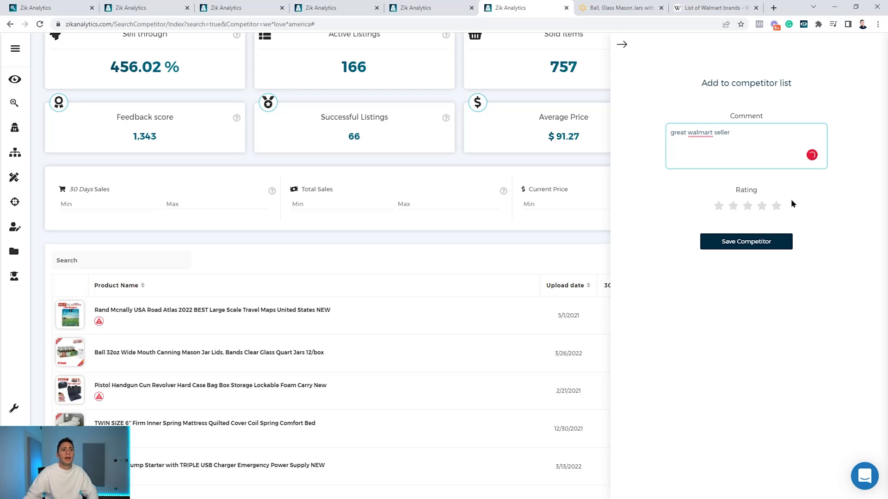
right_click(696, 134)
left_click(692, 157)
Rate the competitor five stars, save the watchlist entry and close its form.
left_click(776, 206)
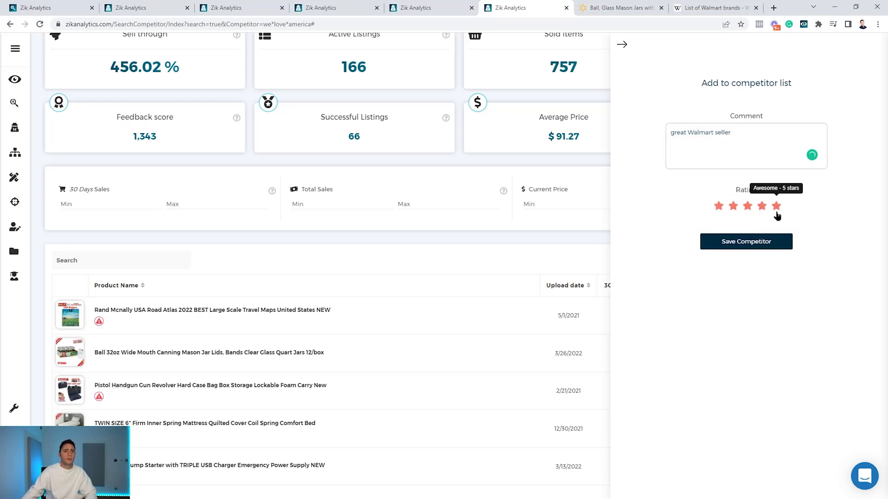
left_click(754, 252)
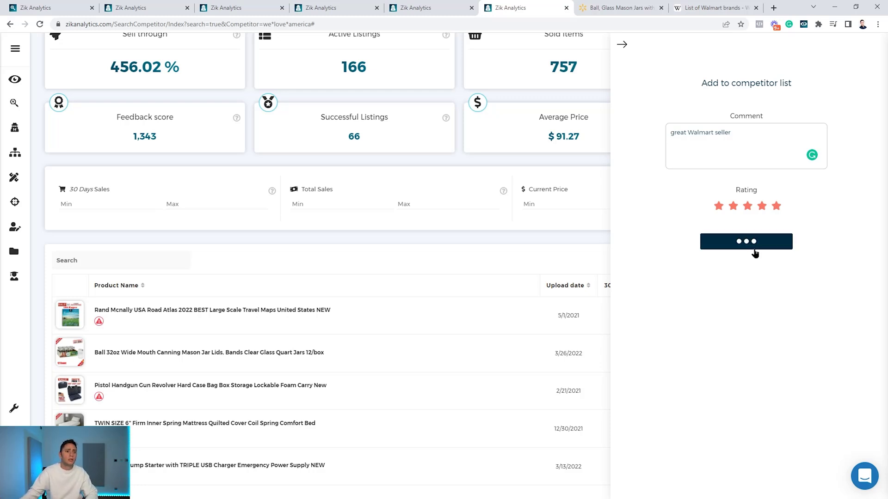
left_click(627, 49)
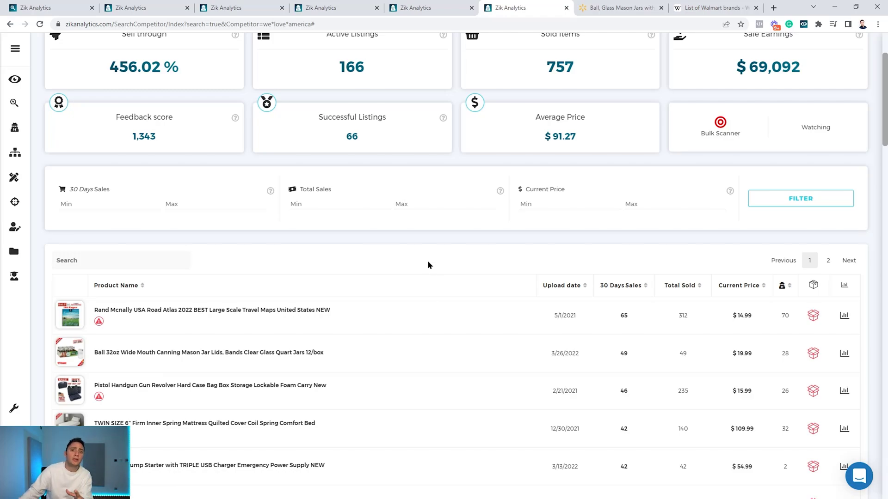
Look back over the Wikipedia list of Walmart brands and return to the Israel-based seller's scan in Zik Analytics.
left_click(712, 8)
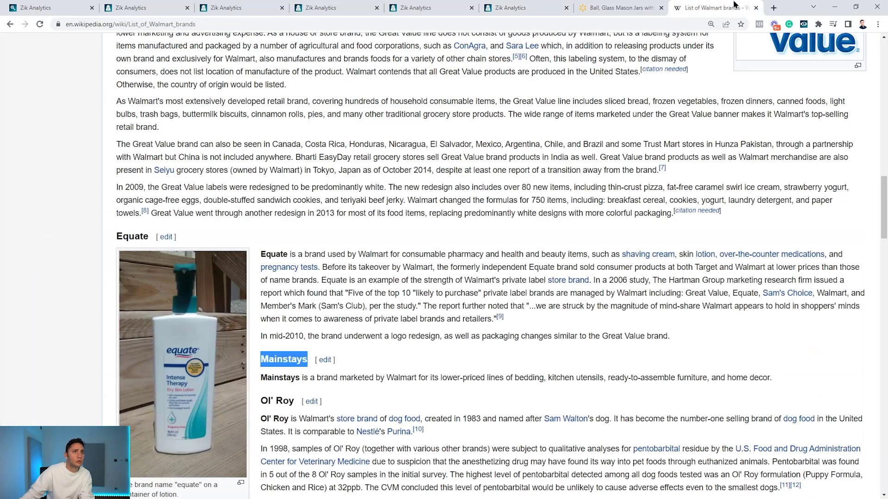
scroll(440, 312, "up", 10)
scroll(439, 311, "up", 3)
left_click(518, 7)
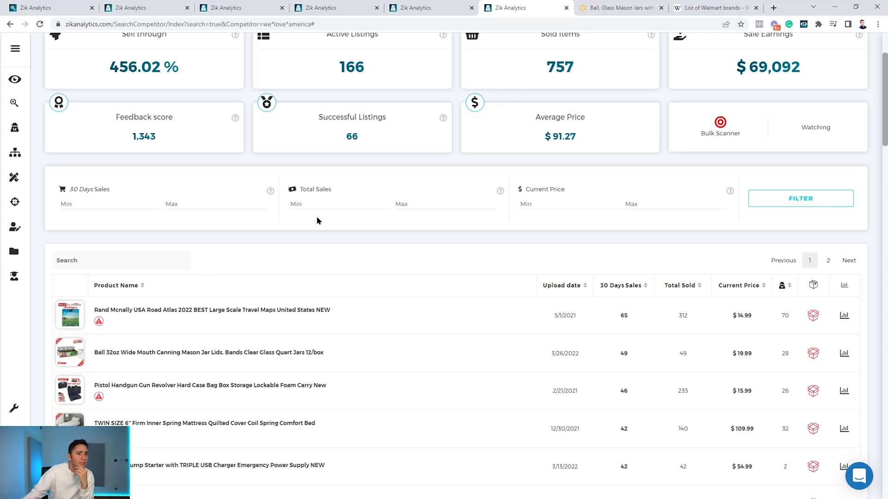
Open the product research for the seller's Ball 32oz Wide Mouth Canning Mason Jar listing and compare the competing sellers' listings and pictures.
scroll(319, 236, "down", 3)
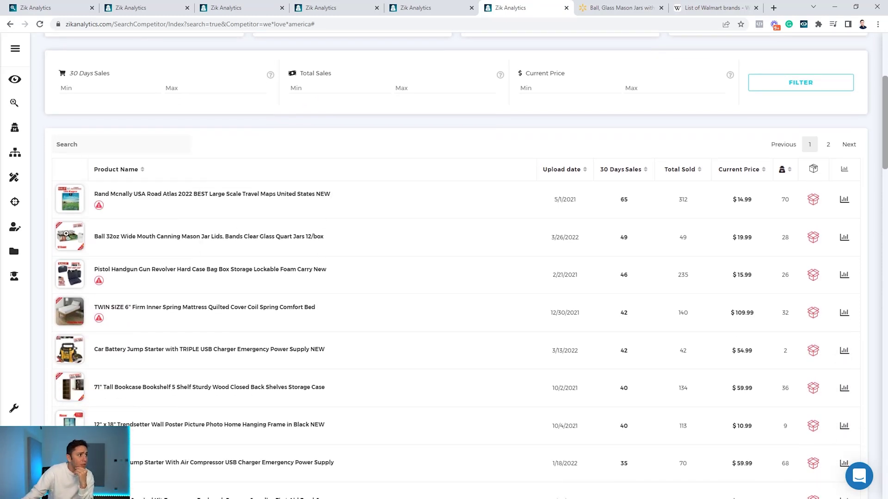
left_click_drag(775, 203, 790, 209)
left_click_drag(778, 278, 794, 280)
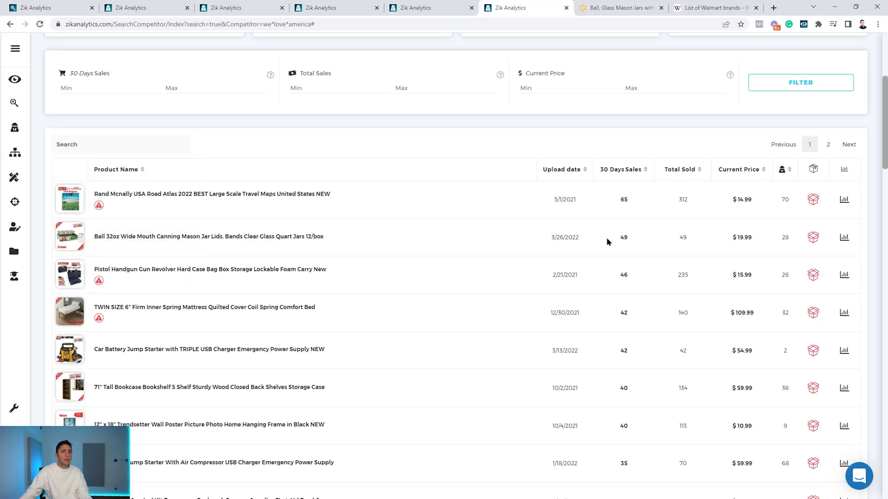
mouse_move(66, 241)
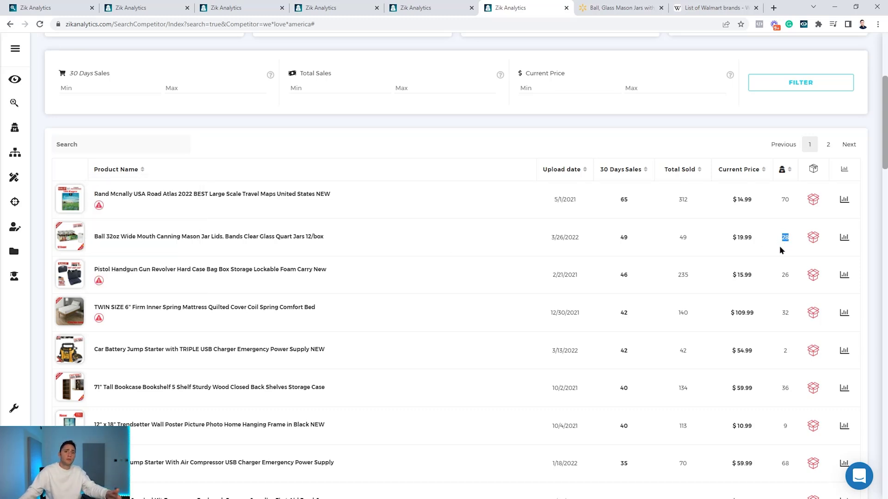
left_click(843, 238)
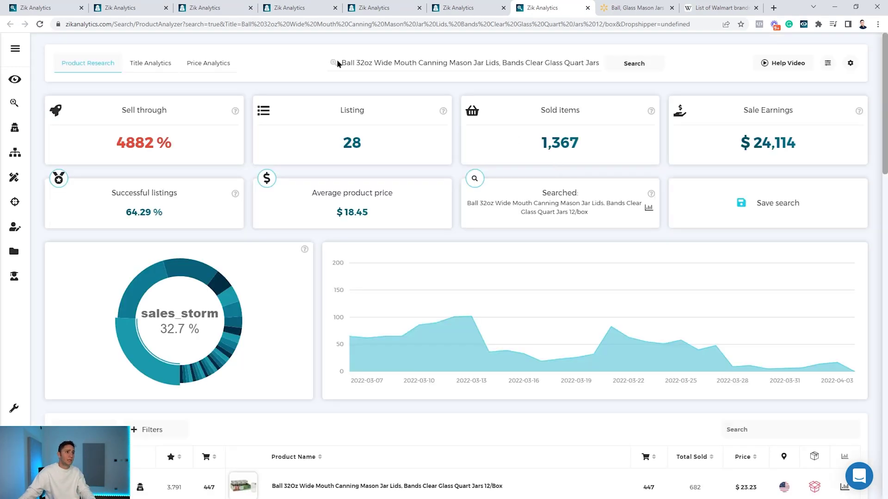
scroll(406, 143, "down", 5)
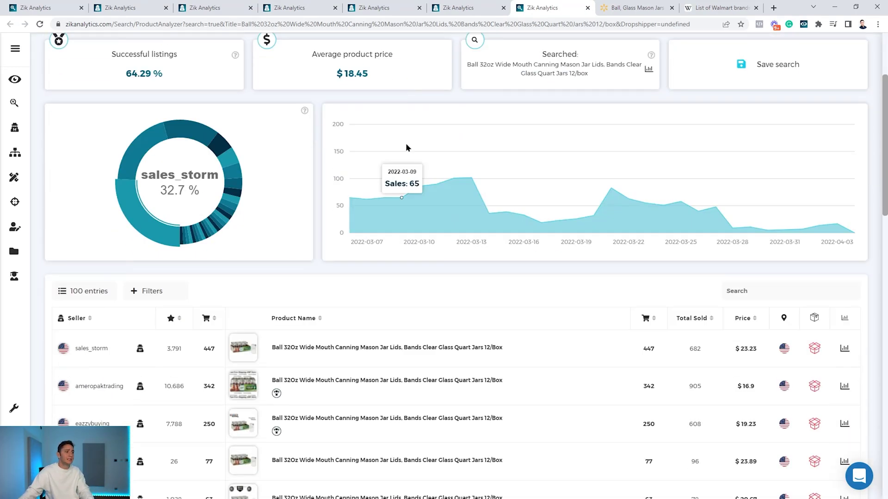
scroll(218, 246, "down", 2)
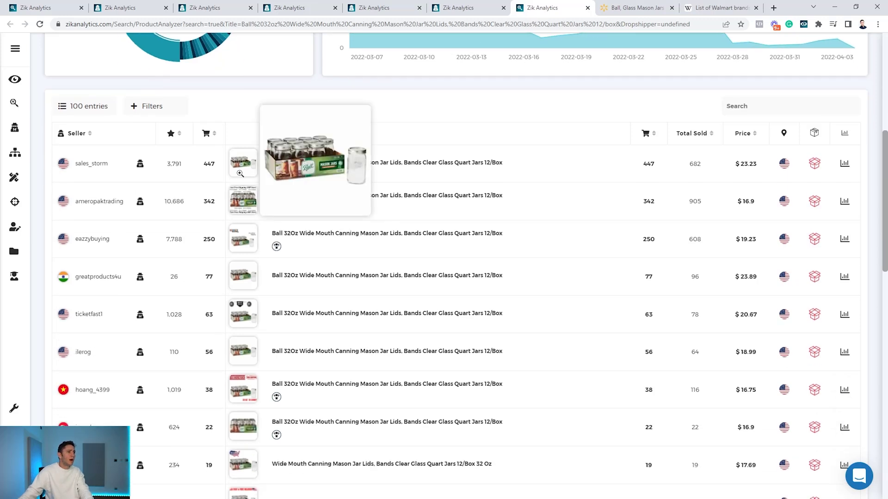
mouse_move(241, 227)
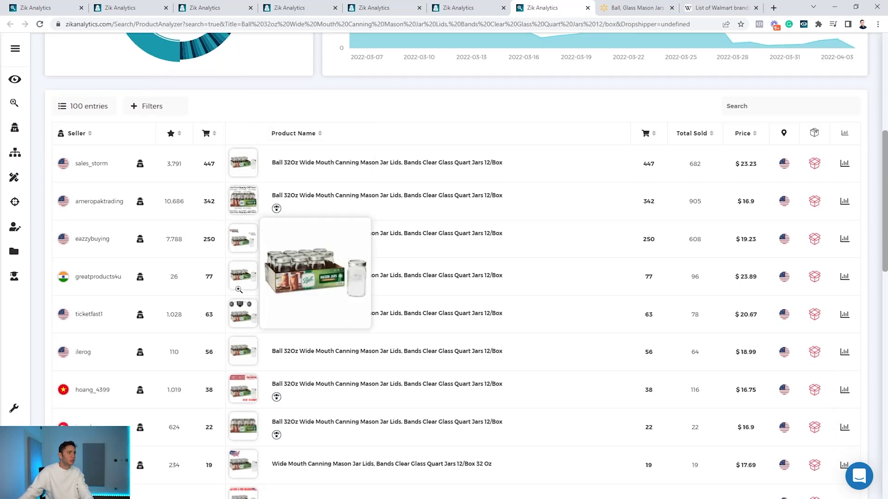
mouse_move(237, 361)
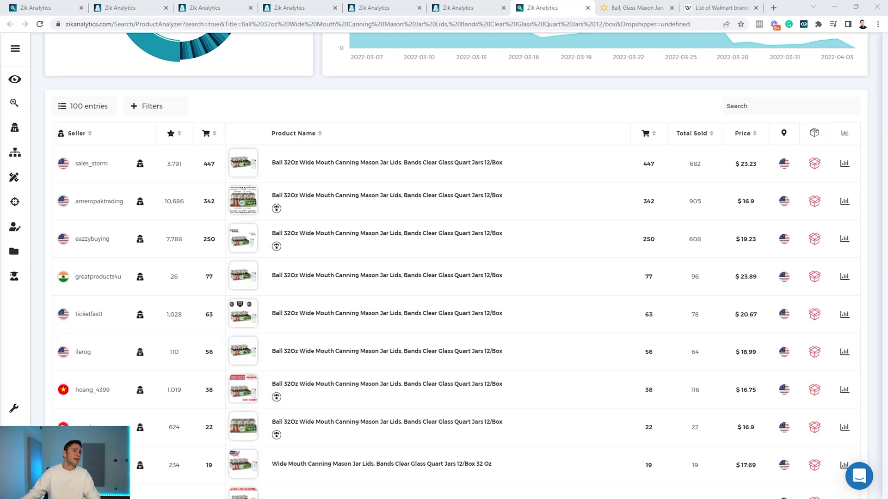
Close the leftover seller scan, product research and Walmart tabs, keeping the first Zik Analytics tab and the Wikipedia brand list.
left_click(115, 4)
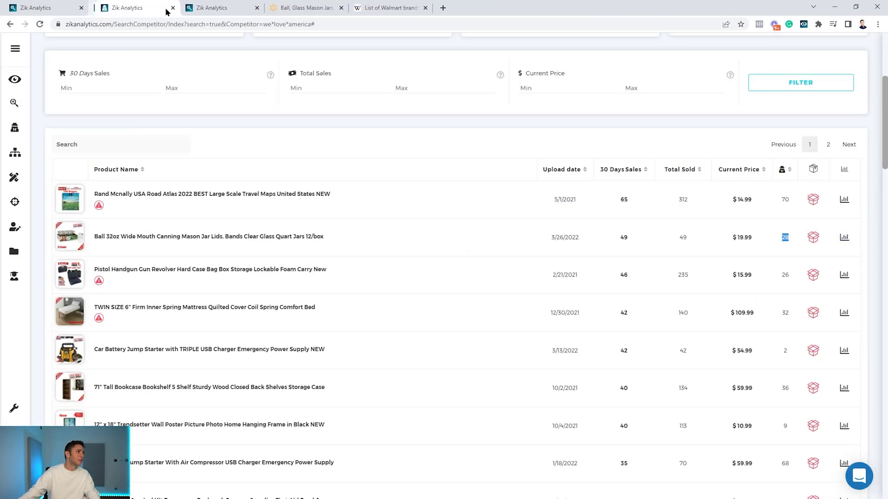
left_click(173, 7)
left_click(173, 7)
left_click(173, 7)
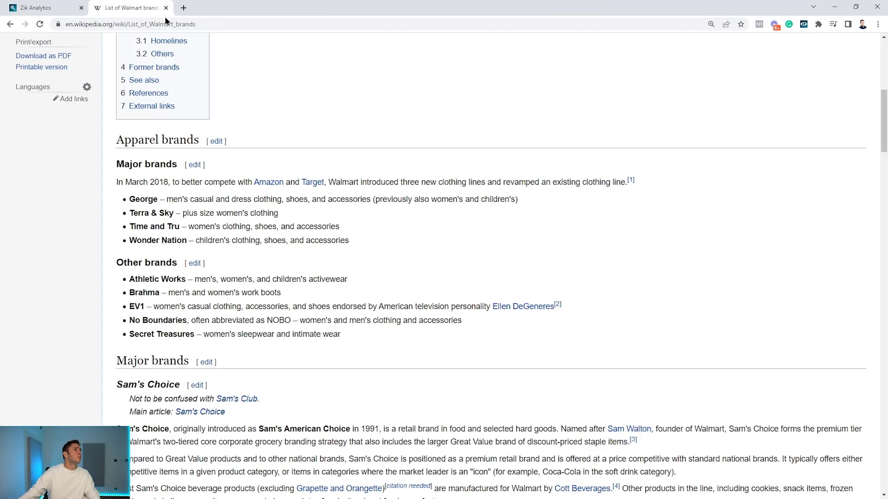
Replace the Wikipedia page with a Google search for "home depot" and open the official Home Depot website.
left_click(157, 21)
type("homed")
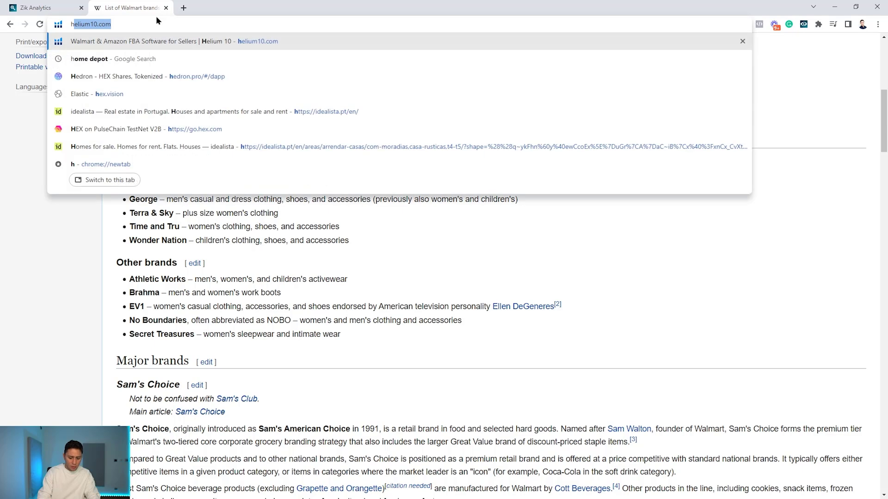
key("Down")
key("Return")
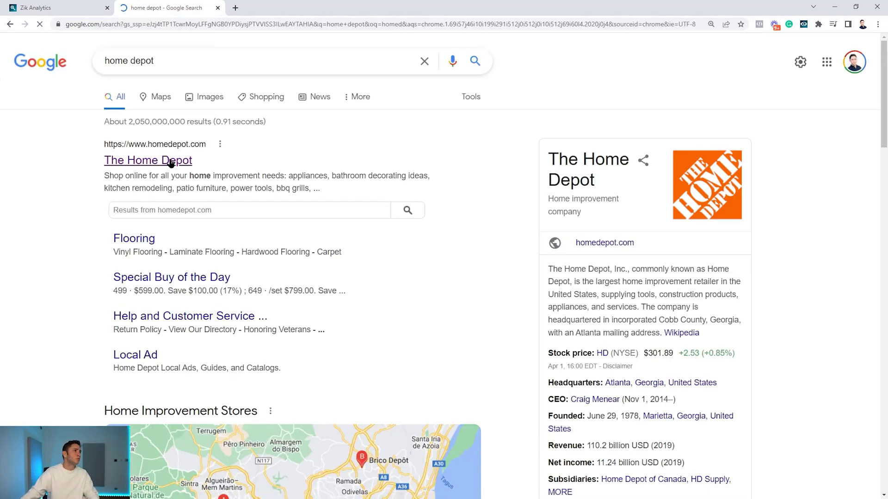
left_click(171, 161)
Switch to Zik Analytics, start a fresh Product Research page and return to the Home Depot site.
left_click(35, 7)
left_click(12, 104)
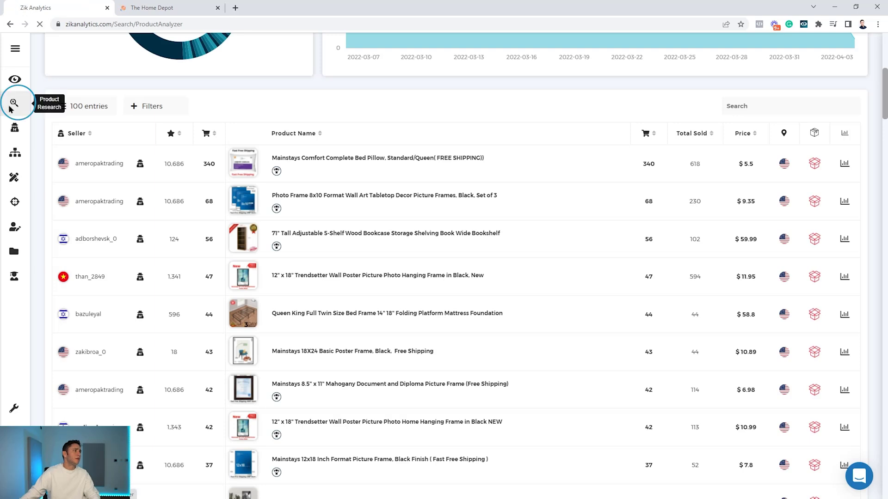
left_click(210, 5)
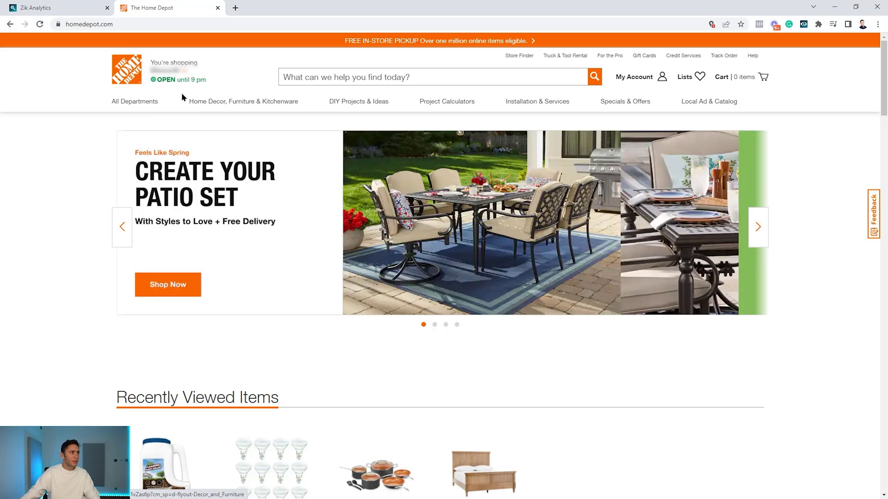
Open the Lawn & Garden department from Home Depot's full list of departments.
left_click(136, 101)
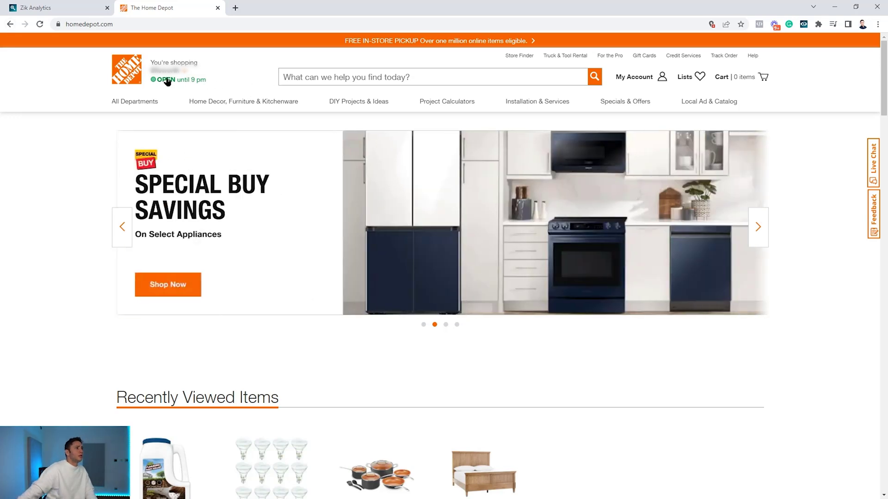
mouse_move(129, 103)
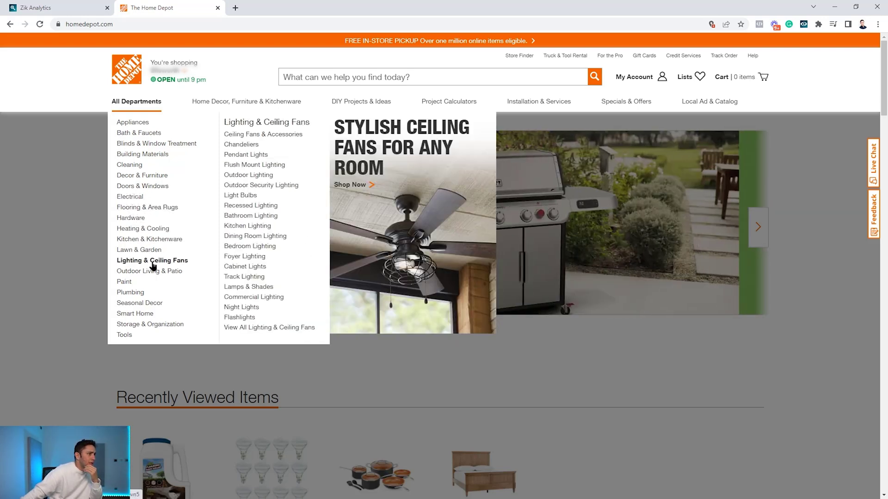
left_click(141, 251)
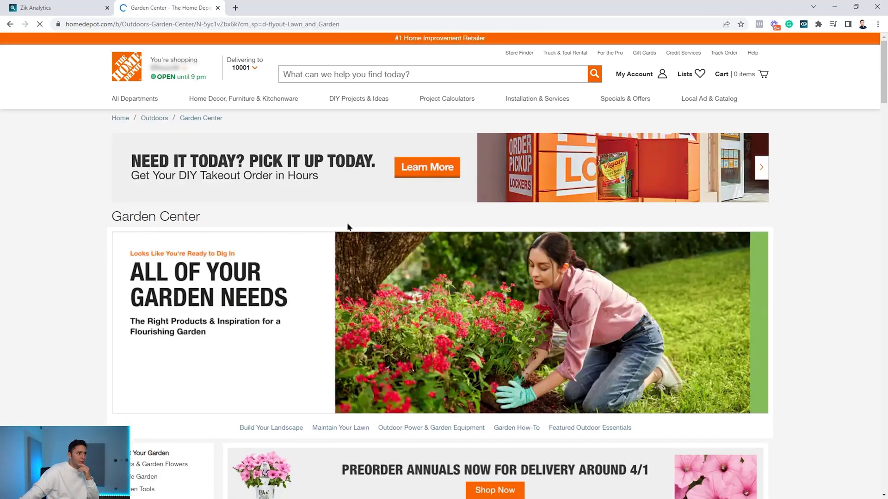
Look through the Garden Center categories and the Essentials In Home Garden products for best sellers to research.
scroll(359, 224, "down", 10)
scroll(359, 223, "down", 20)
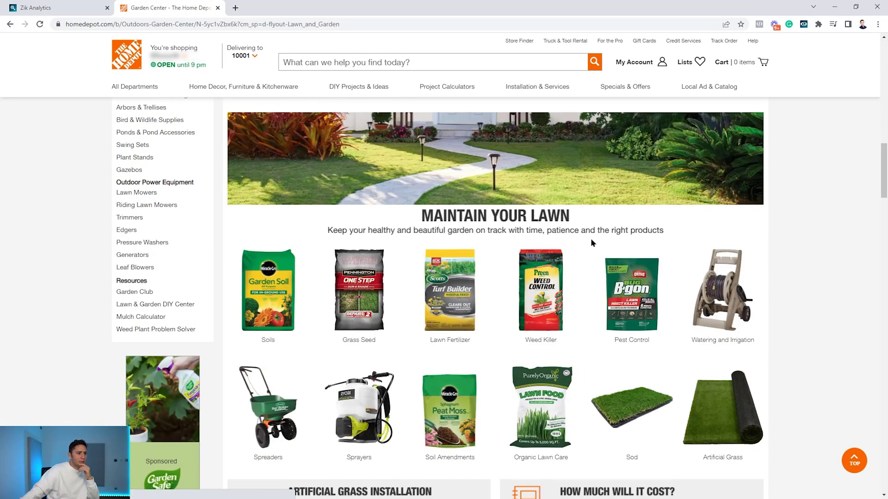
scroll(506, 250, "up", 5)
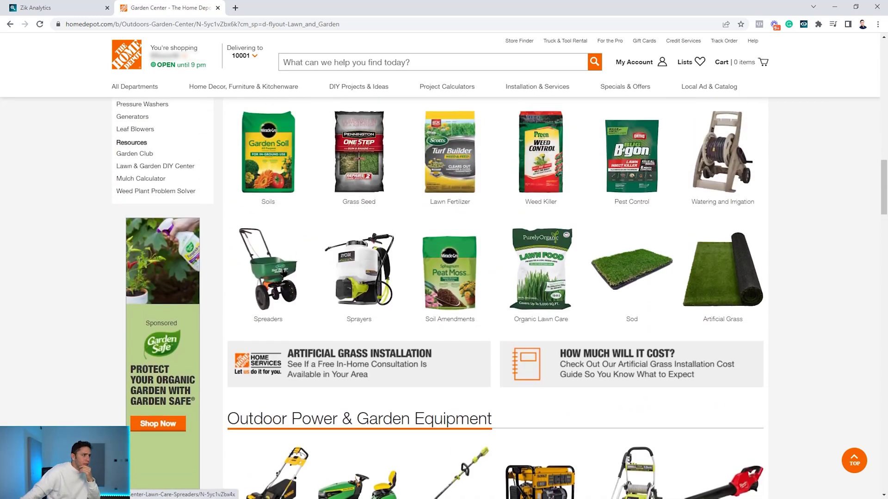
scroll(306, 257, "up", 4)
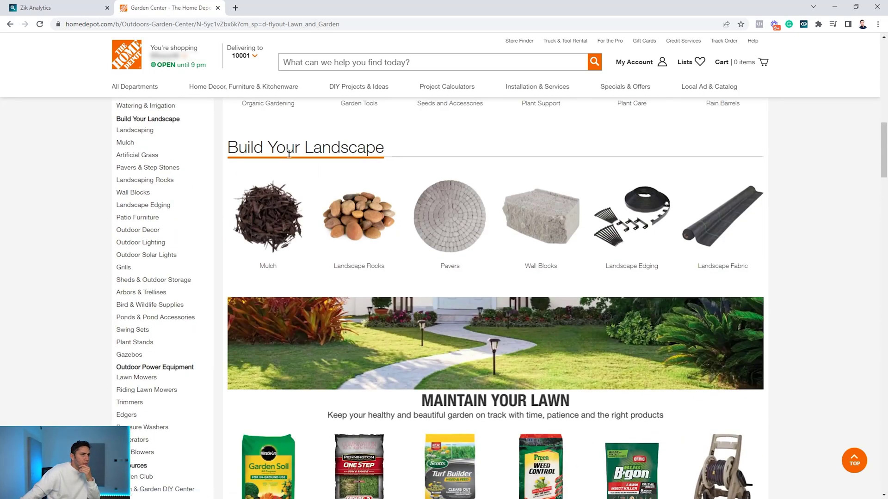
scroll(333, 202, "down", 8)
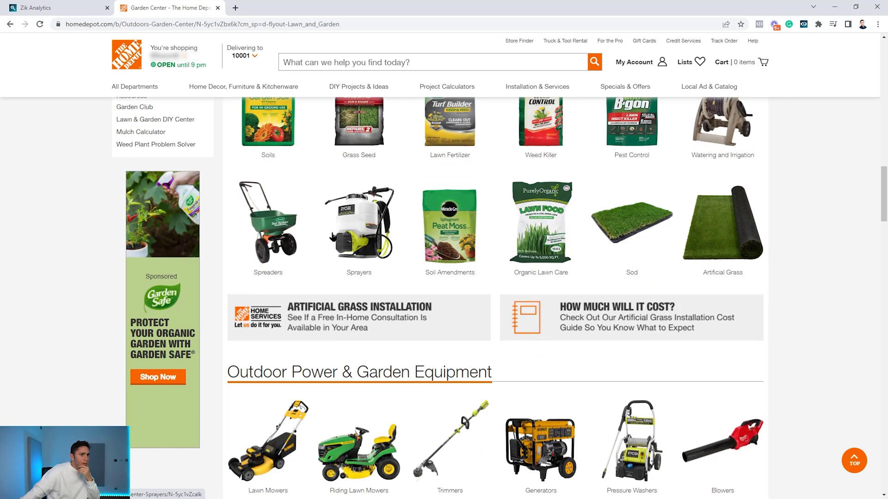
scroll(339, 237, "down", 4)
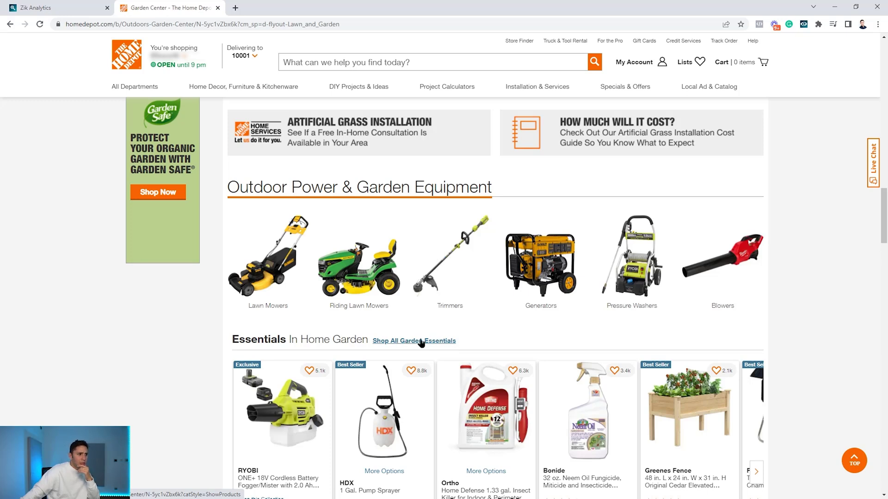
scroll(422, 344, "down", 3)
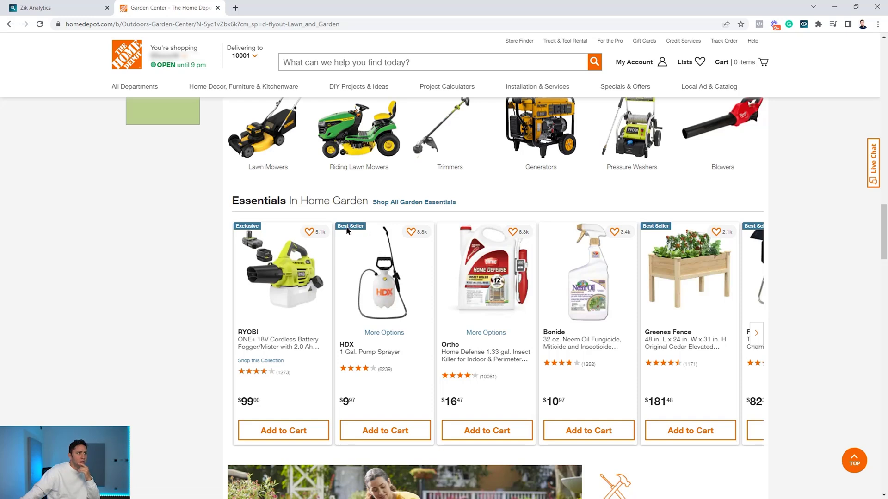
left_click(755, 334)
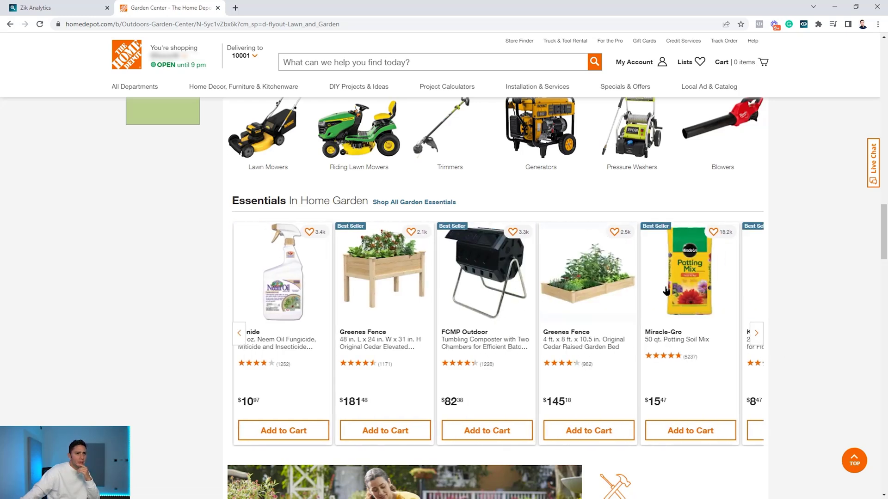
left_click(756, 333)
left_click(239, 333)
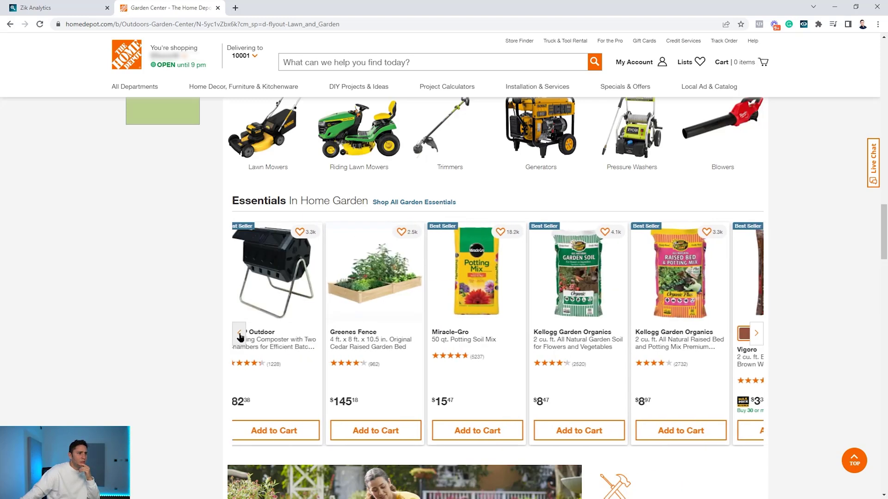
left_click(239, 334)
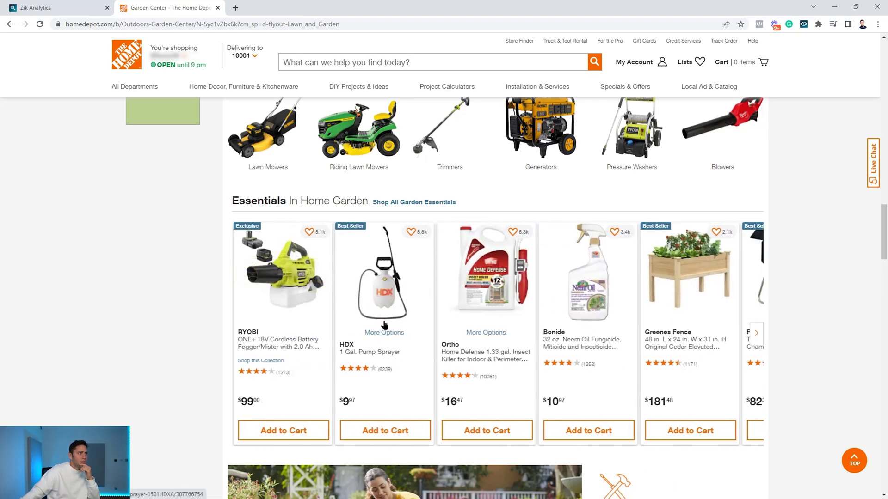
Open the best-selling HDX 1 Gal. Pump Sprayer and copy its product title.
left_click(382, 308)
triple_click(177, 159)
right_click(177, 160)
left_click(218, 169)
right_click(186, 165)
left_click(197, 170)
left_click(199, 162)
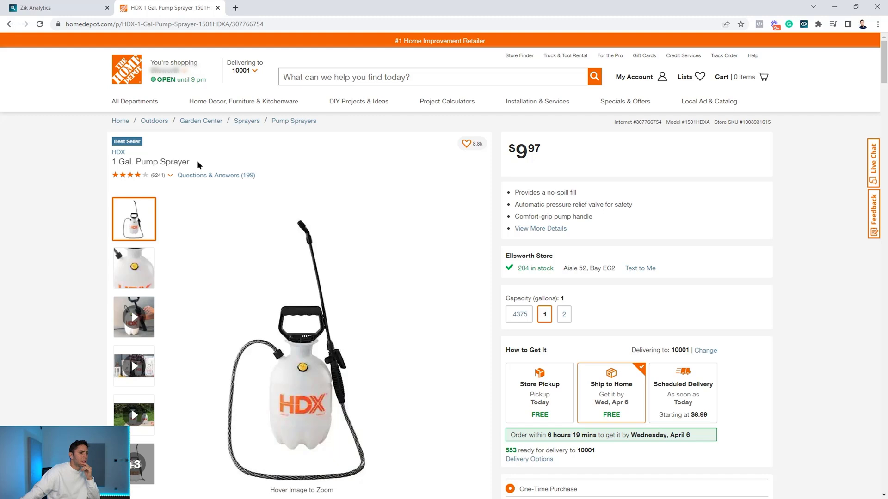
triple_click(168, 163)
right_click(137, 157)
left_click(156, 173)
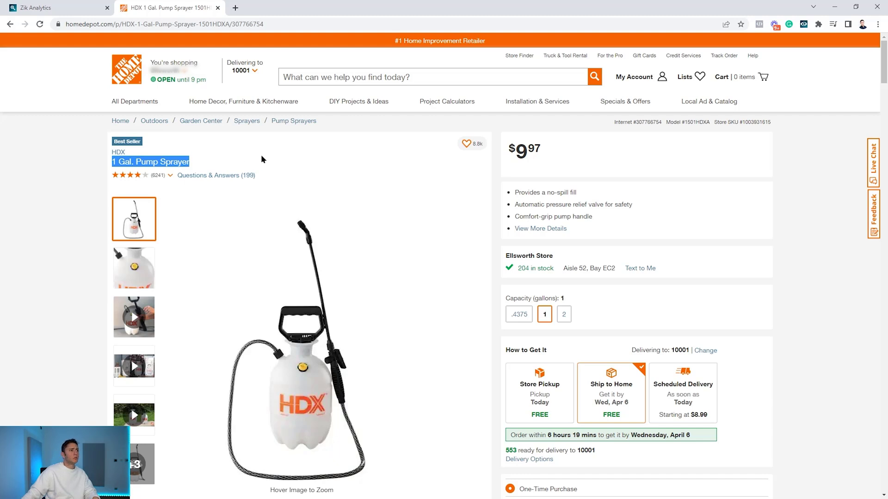
Return to the garden essentials and open the Greenes Fence 48 in. L x 24 in. W x 31 in. H cedar elevated garden bed.
left_click(8, 24)
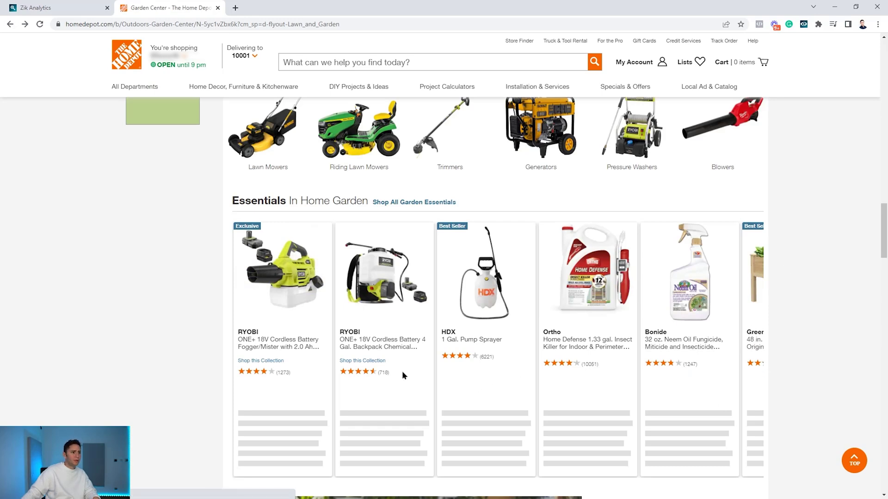
left_click_drag(736, 313, 508, 342)
left_click(788, 350)
scroll(795, 339, "down", 1)
left_click(757, 287)
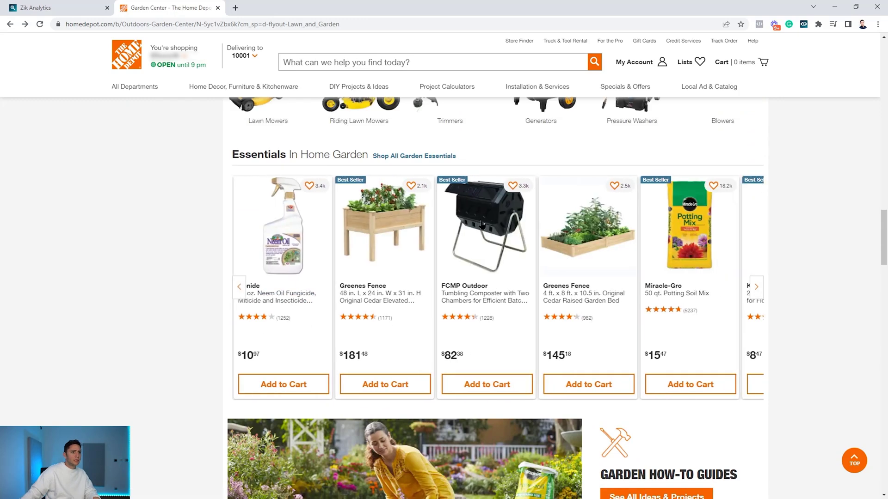
left_click(366, 300)
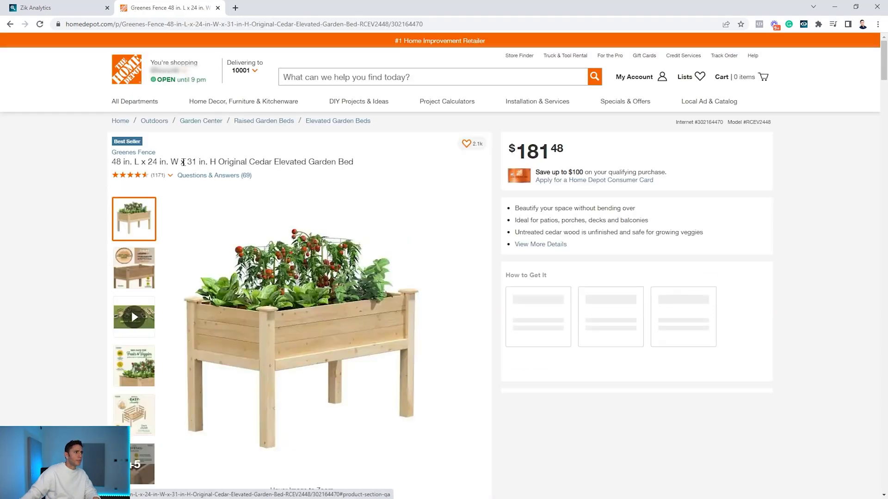
Copy the full product title of the Greenes Fence elevated garden bed.
left_click_drag(218, 161, 211, 159)
triple_click(210, 159)
right_click(210, 159)
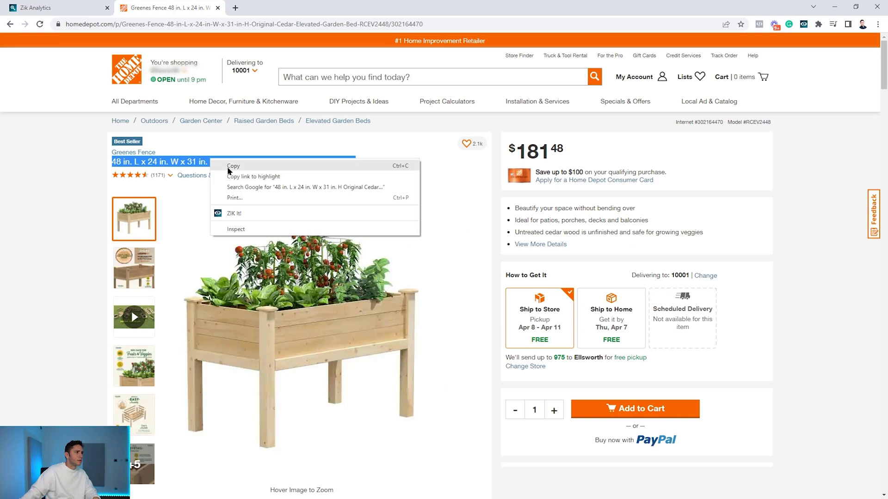
left_click(238, 168)
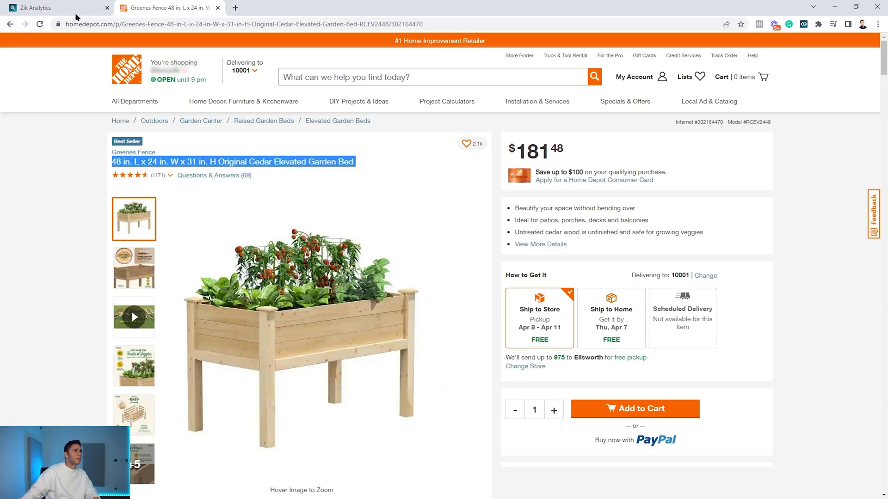
Switch to Zik Analytics and run a product research search on the copied "48 in. L x 24 in. W x 31 in. H Original Cedar Elevated Garden Bed" title.
left_click(94, 13)
left_click(319, 63)
right_click(321, 64)
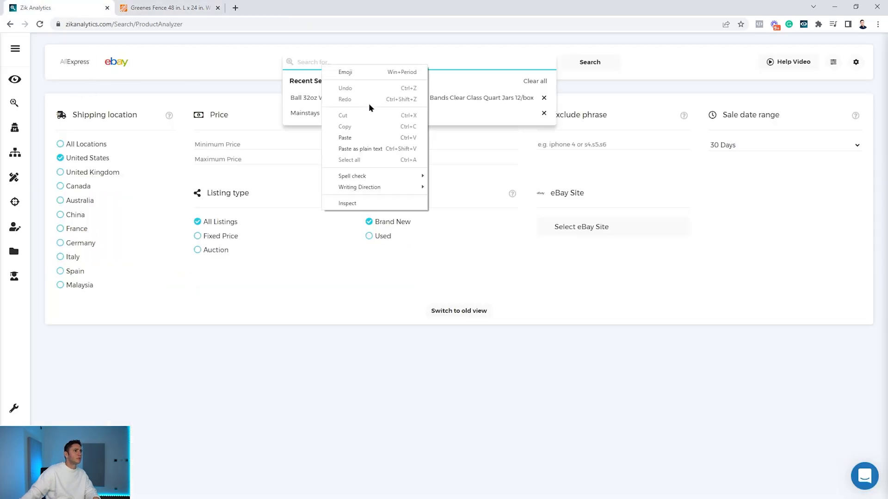
left_click(369, 138)
left_click(588, 63)
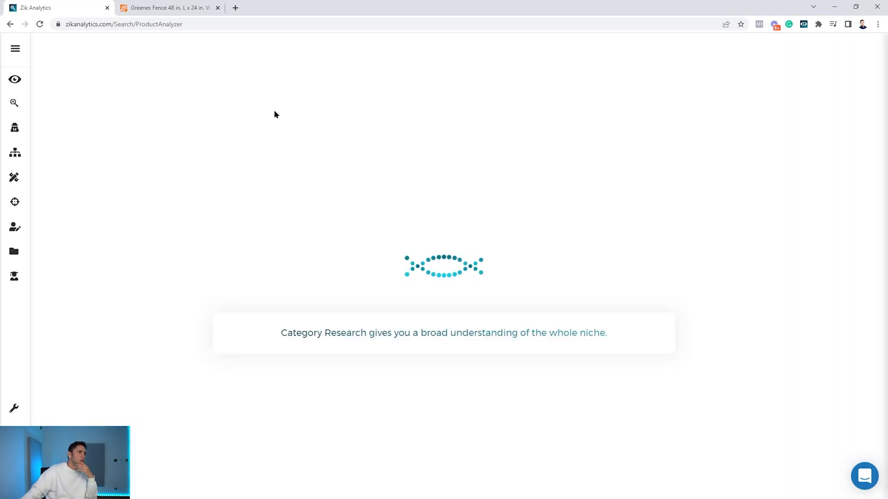
Examine the garden bed search results, comparing the competing sellers' listing photos and prices with the Home Depot product page.
left_click_drag(329, 132, 366, 140)
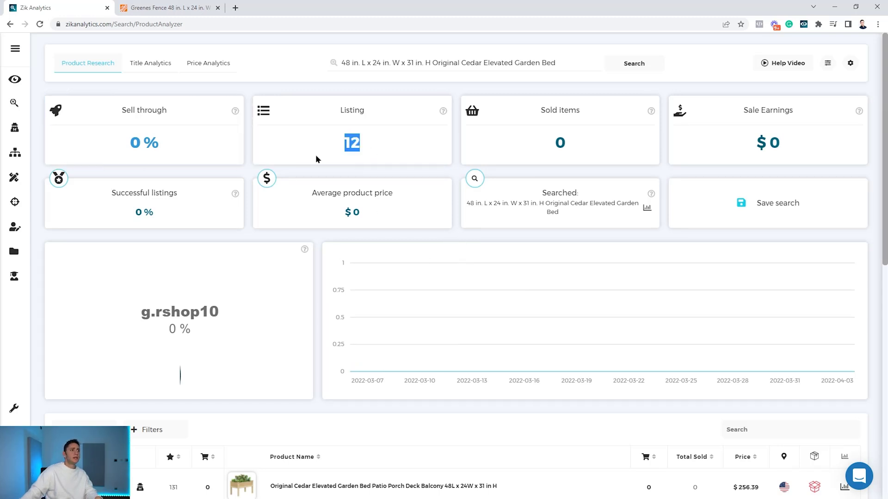
scroll(319, 165, "down", 6)
mouse_move(245, 209)
mouse_move(243, 370)
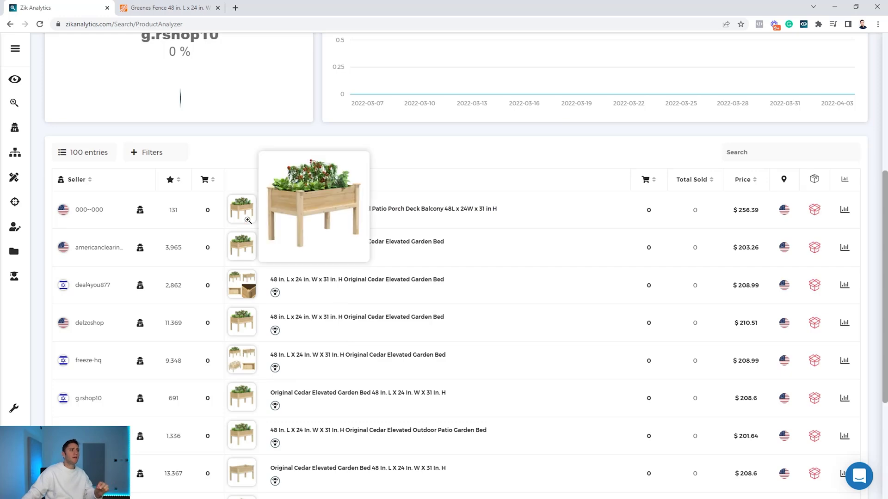
mouse_move(246, 295)
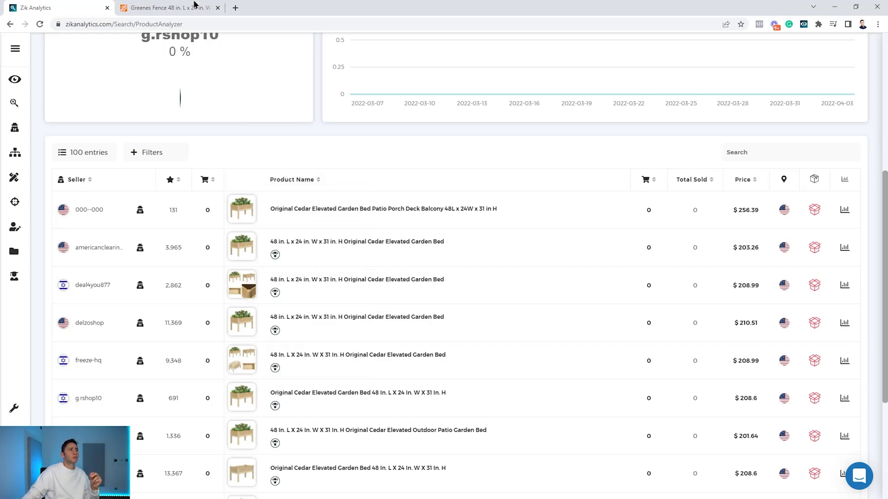
key("ctrl+Tab")
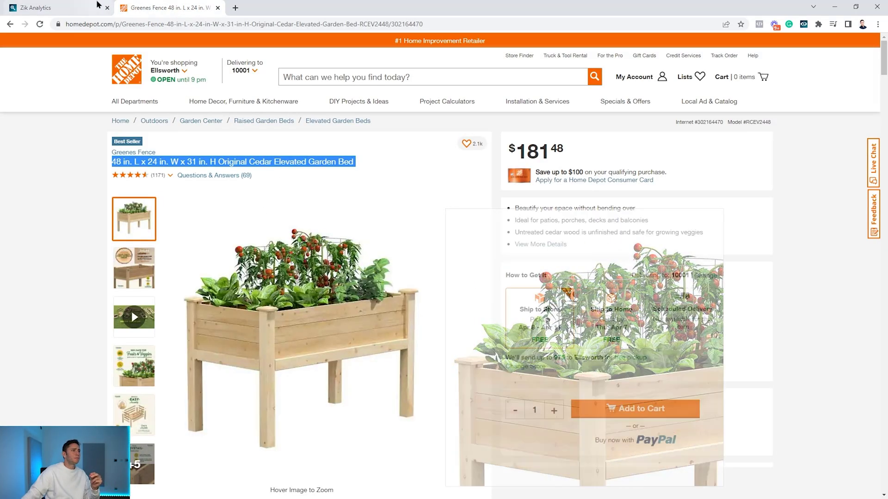
key("ctrl+Tab")
mouse_move(244, 356)
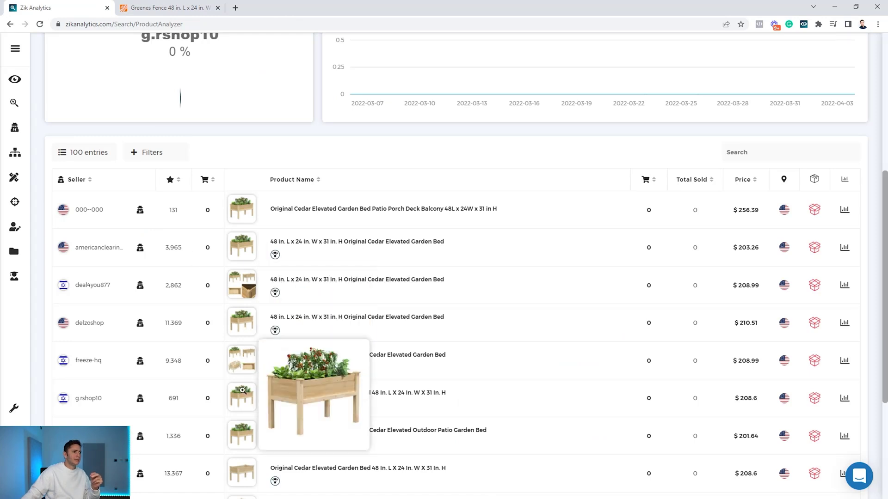
scroll(301, 213, "down", 1)
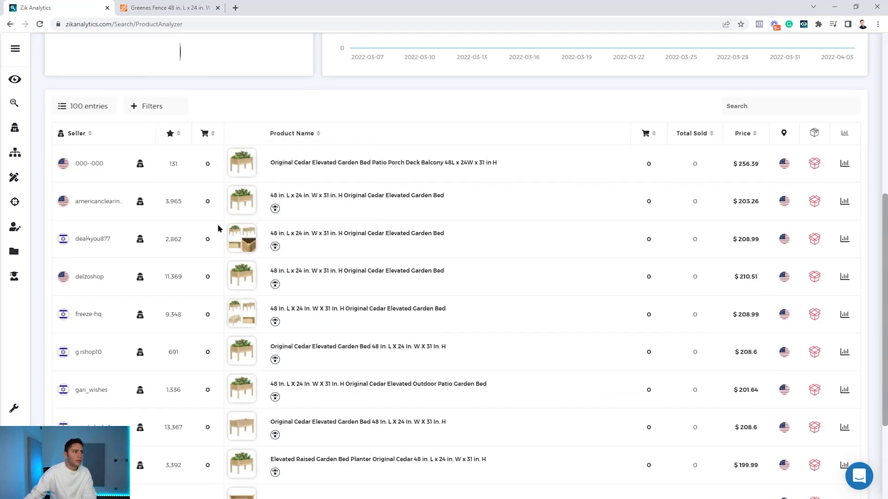
Open seller scans for deal4you877, delzoshop, freeze-hq and g.rshop10 in separate browser tabs.
left_click(140, 241)
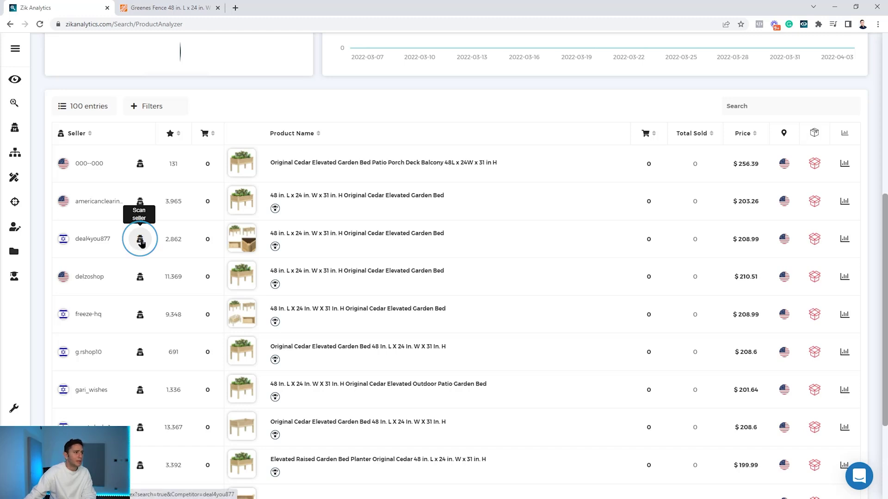
left_click(141, 242, "ctrl")
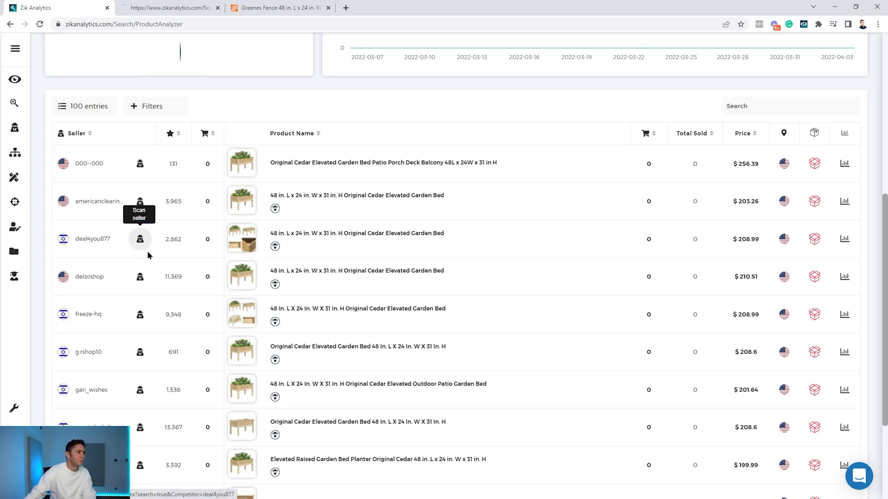
left_click(140, 277, "ctrl")
left_click(140, 315, "ctrl")
left_click(140, 353, "ctrl")
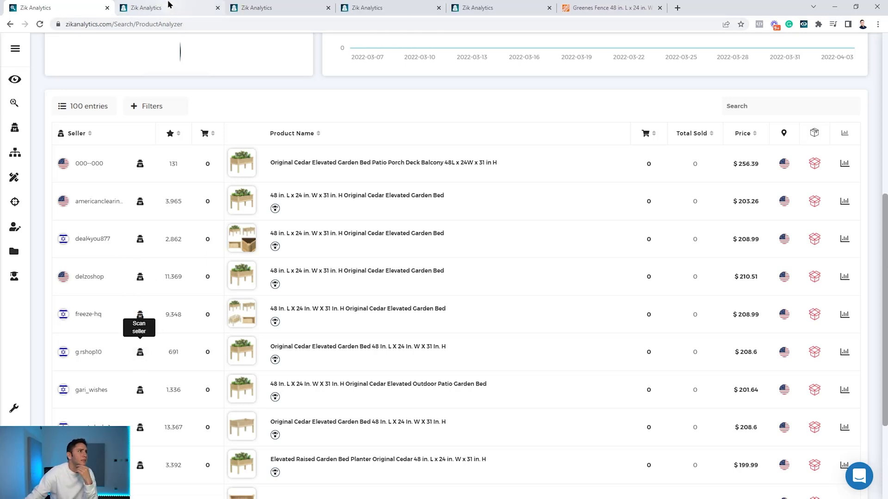
View the deal4you877 seller scan and rerun it for a 30 Days period.
left_click(185, 10)
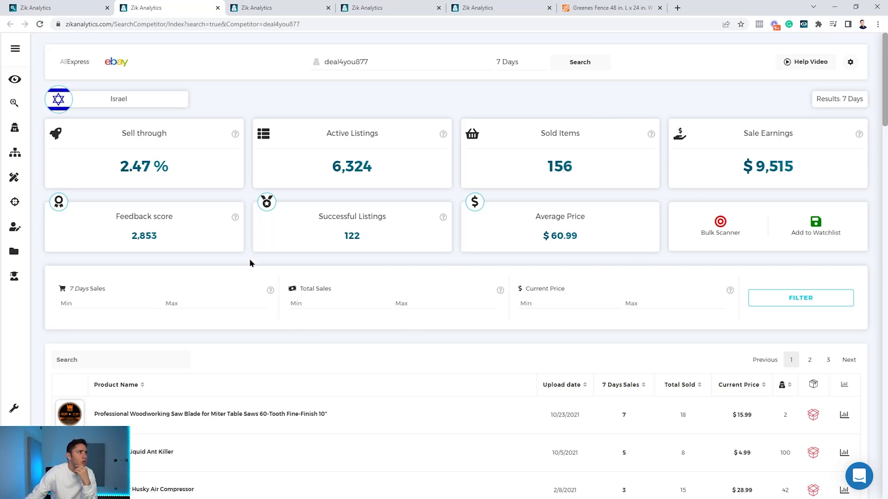
left_click_drag(398, 64, 276, 74)
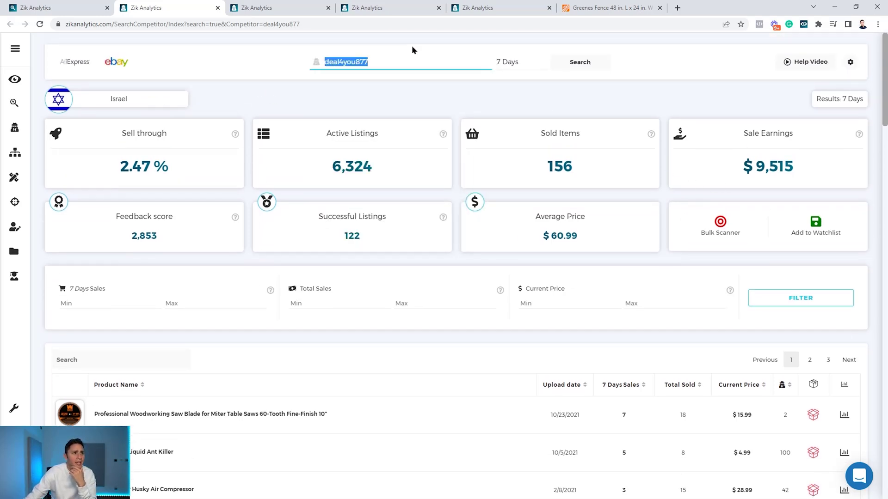
left_click(525, 65)
left_click(527, 81)
left_click(568, 68)
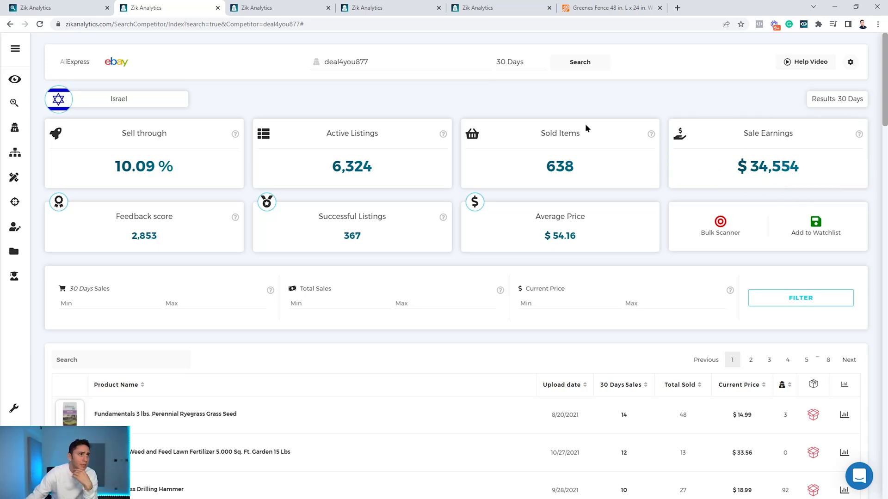
left_click(514, 66)
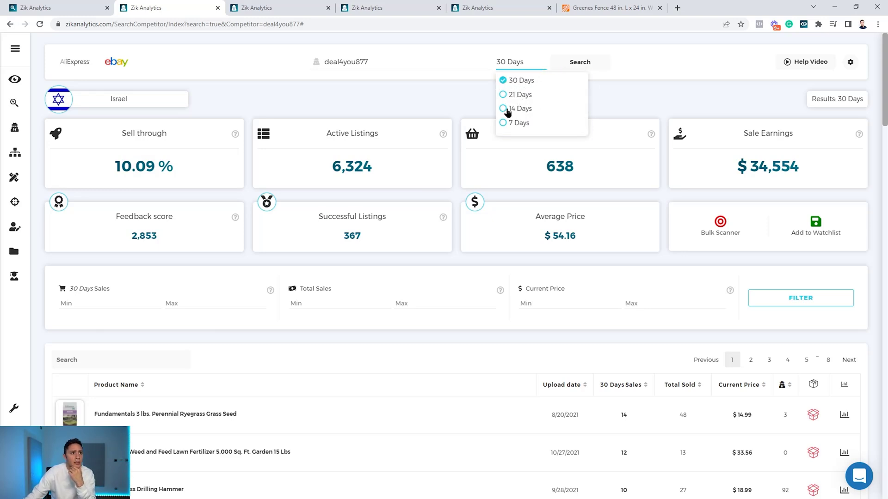
left_click(631, 96)
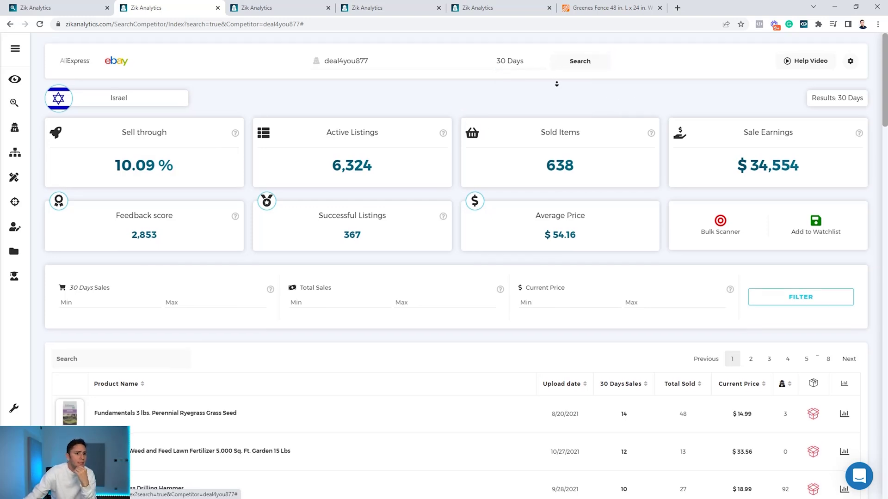
Look over the seller's best-selling products and copy the title "Fundamentals 3 lbs. Perennial Ryegrass Grass Seed".
scroll(552, 116, "down", 3)
scroll(531, 121, "up", 4)
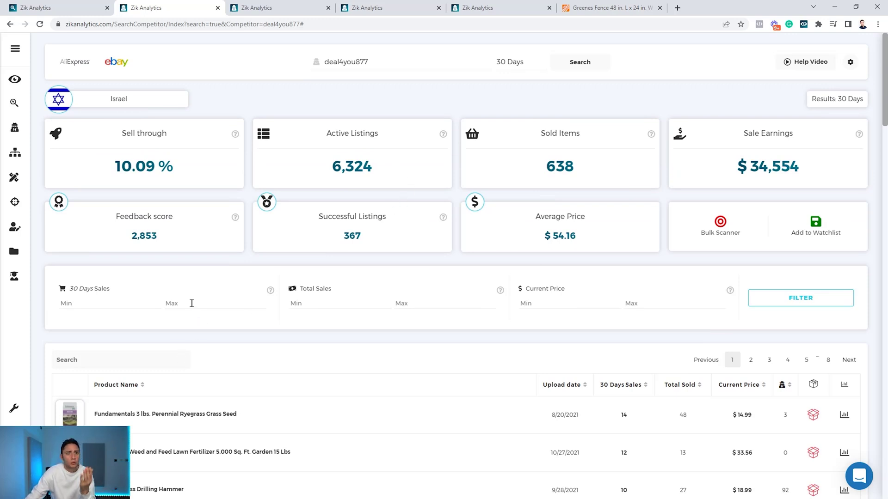
scroll(131, 351, "down", 2)
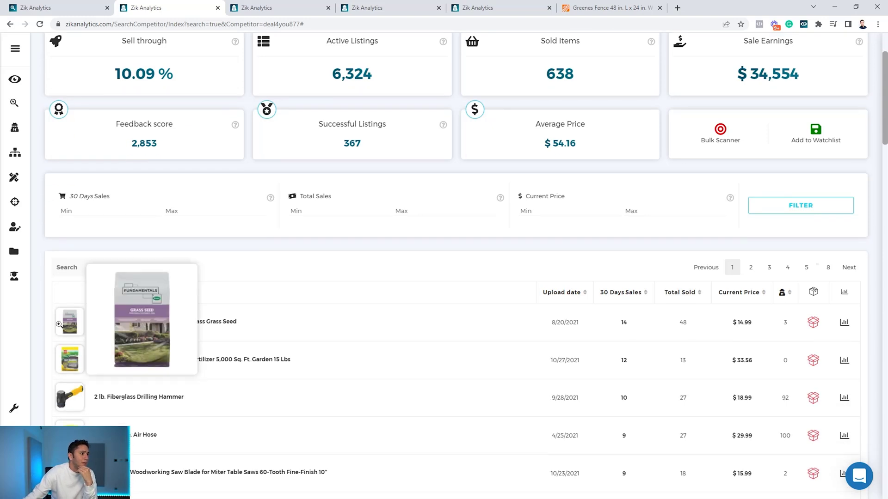
mouse_move(64, 358)
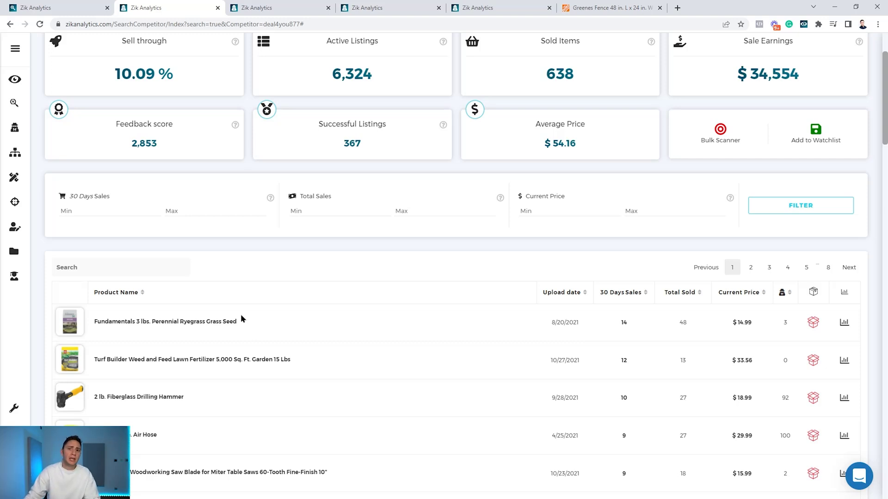
left_click_drag(258, 328, 92, 332)
key("ctrl+c")
Move the Home Depot tab beside the seller scan and search the store for the copied grass seed title.
left_click_drag(611, 7, 278, 8)
left_click(555, 77)
key("ctrl+v")
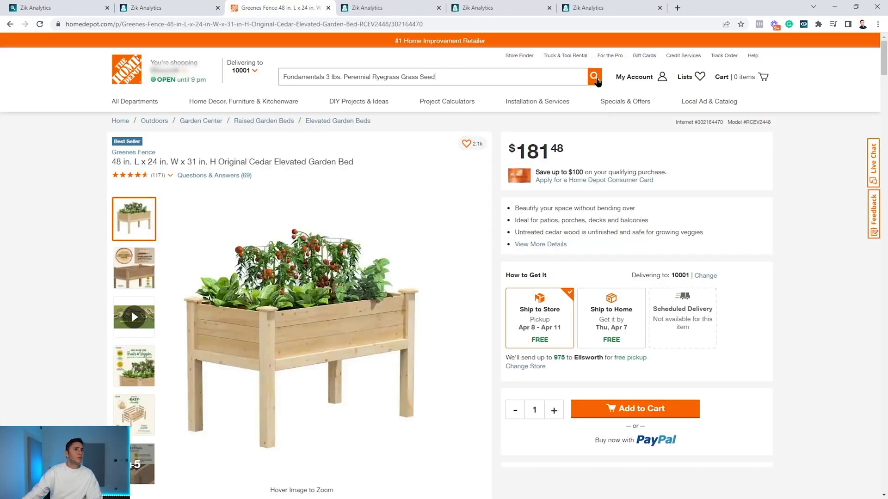
left_click(594, 77)
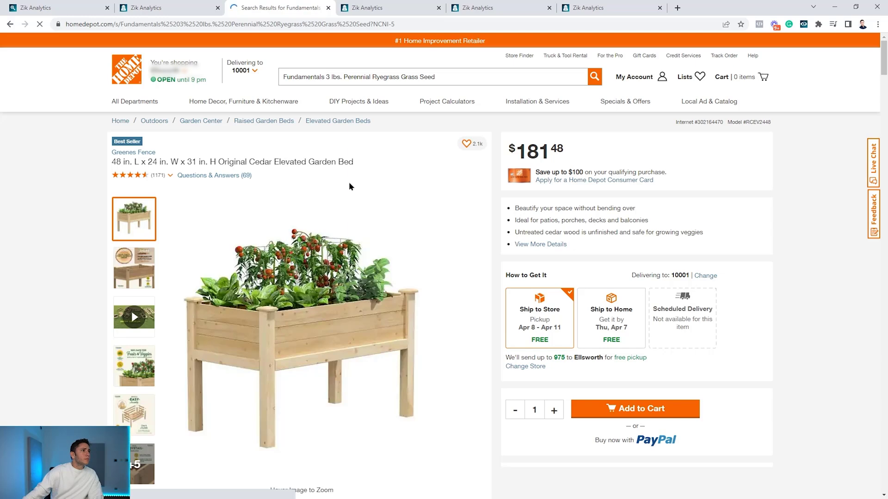
Open the seller's eBay grass seed listing and the matching Scotts Fundamentals product on Home Depot to compare them.
key("ctrl+shift+Tab")
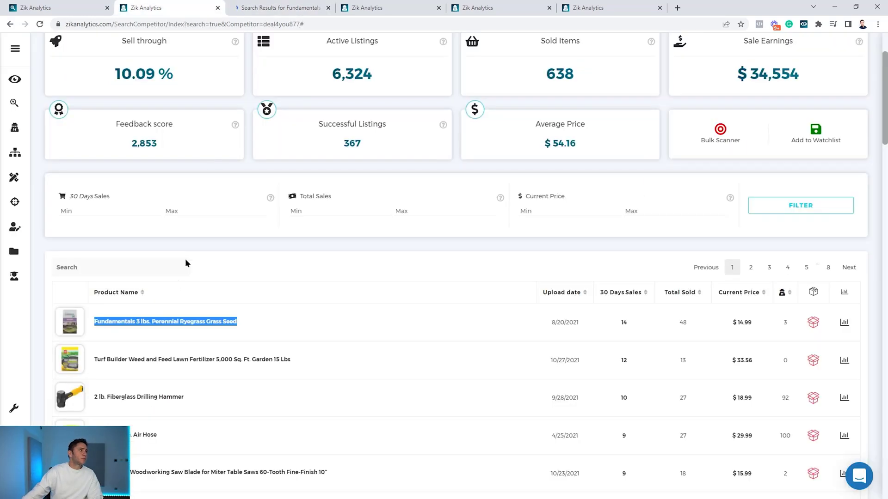
left_click(167, 319)
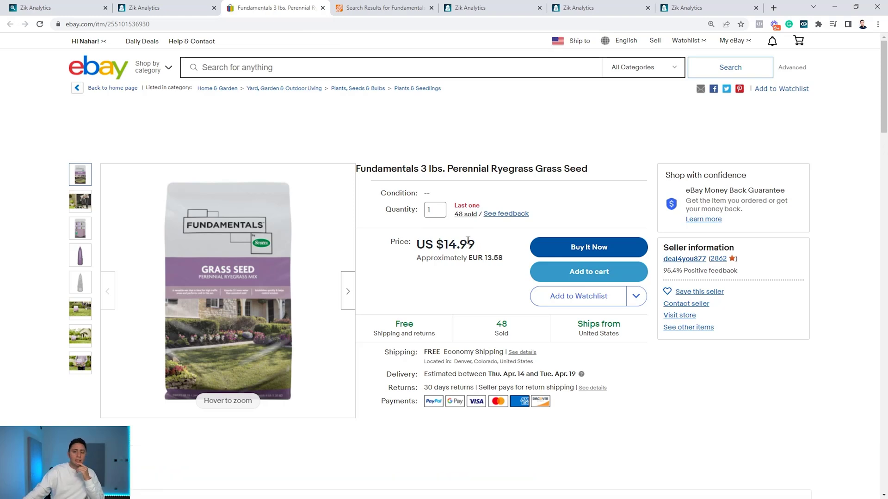
left_click(365, 7)
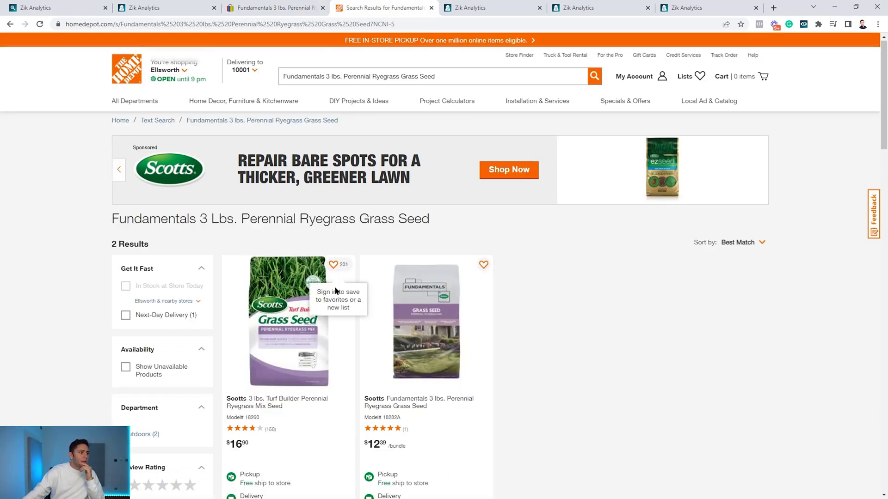
scroll(314, 316, "down", 2)
key("ctrl+shift+Tab")
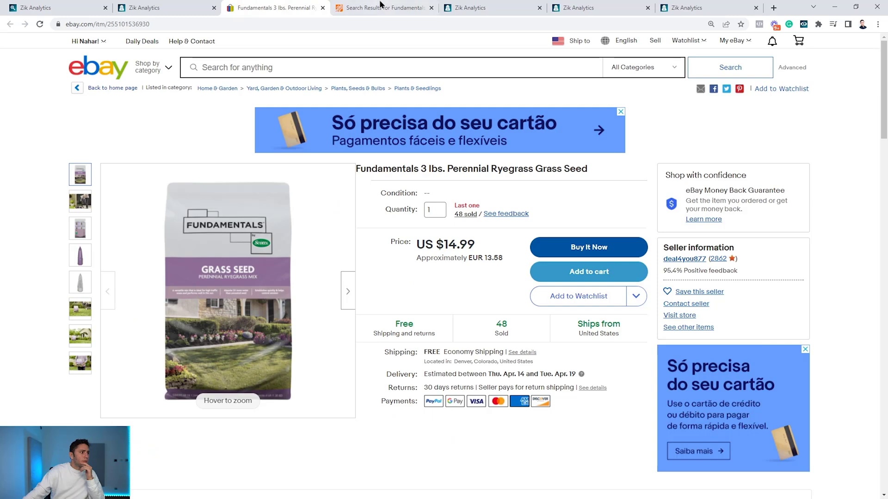
key("ctrl+Tab")
left_click(396, 311)
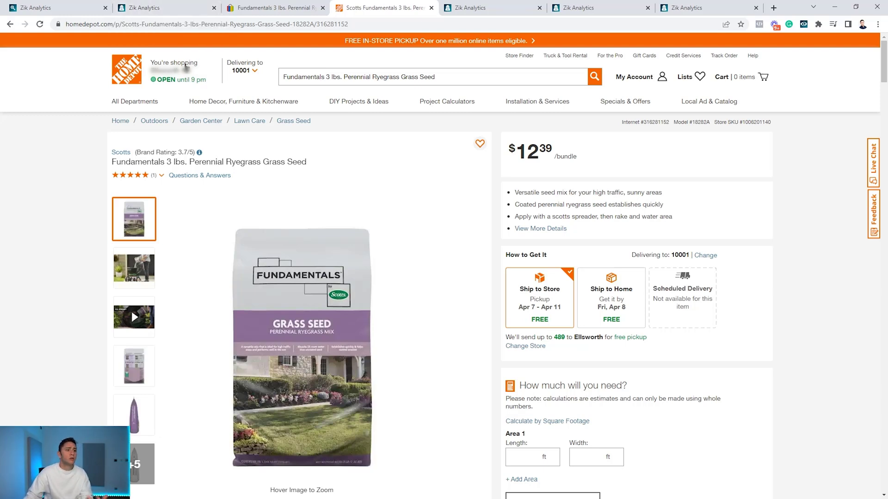
Return to the deal4you877 scan and open the eBay listing for Turf Builder Weed and Feed Lawn Fertilizer 5,000 Sq. Ft.
left_click(181, 8)
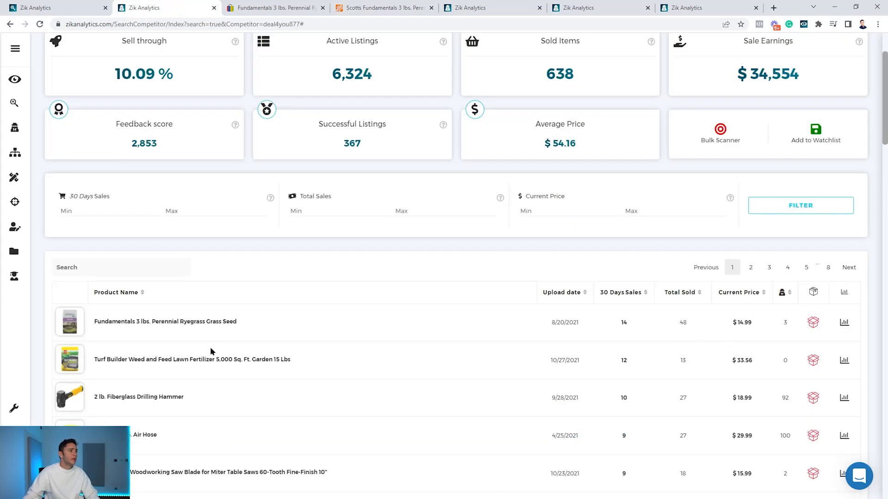
left_click_drag(317, 369, 338, 376)
left_click(336, 376)
scroll(238, 370, "down", 1)
mouse_move(78, 316)
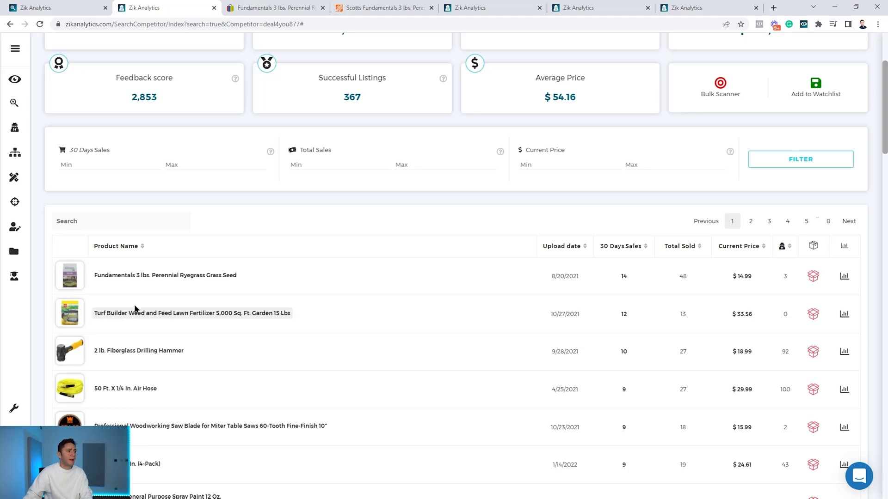
left_click(124, 315)
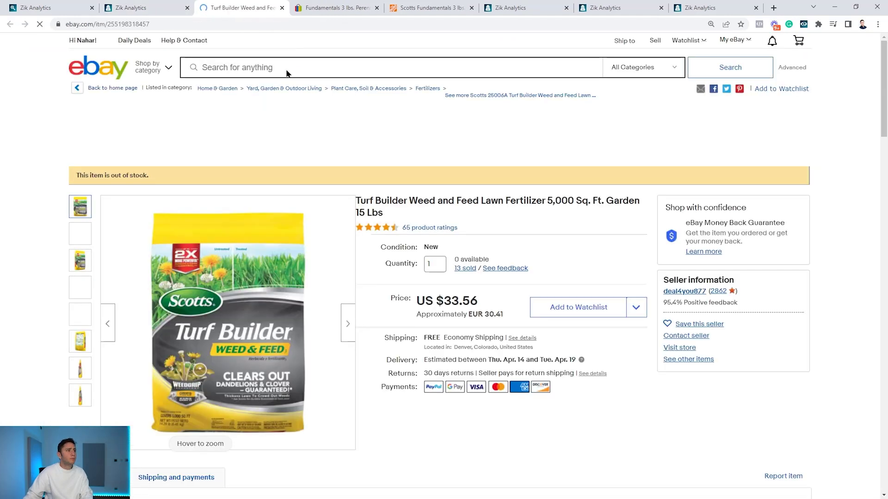
Enlarge the Turf Builder listing's main photo and run a Google image search on it.
right_click(237, 291)
left_click(268, 331)
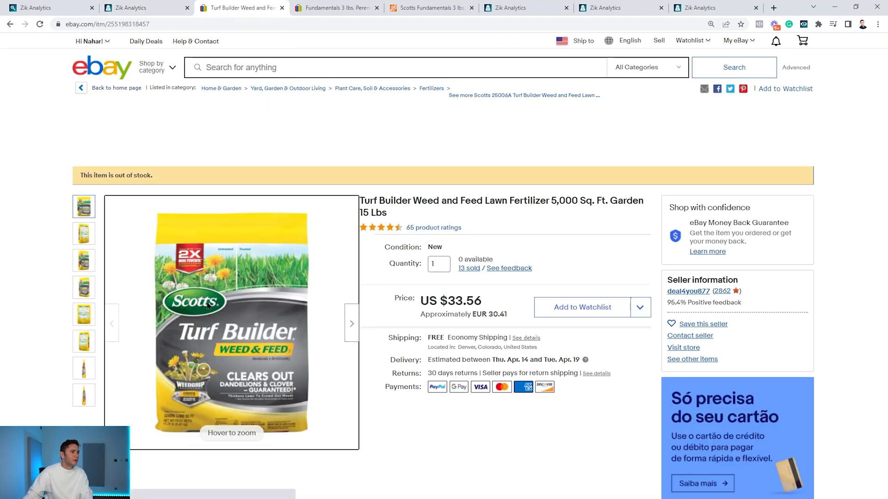
left_click(208, 306)
right_click(447, 276)
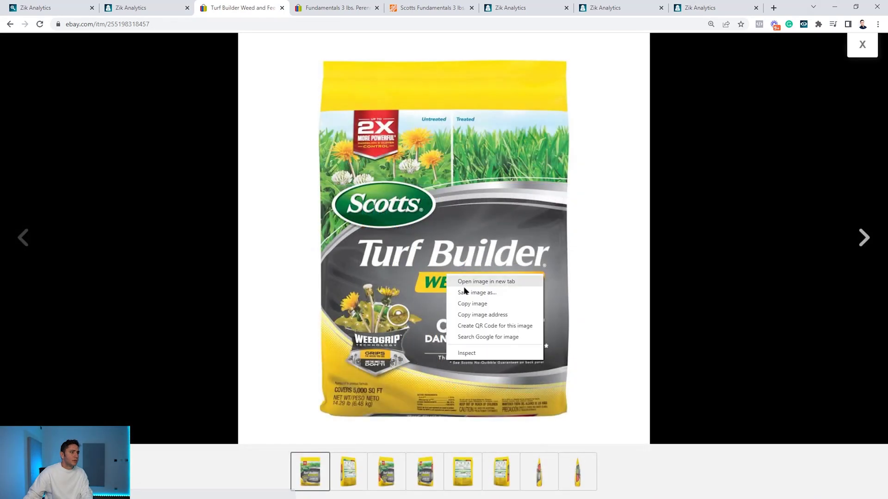
left_click(497, 337)
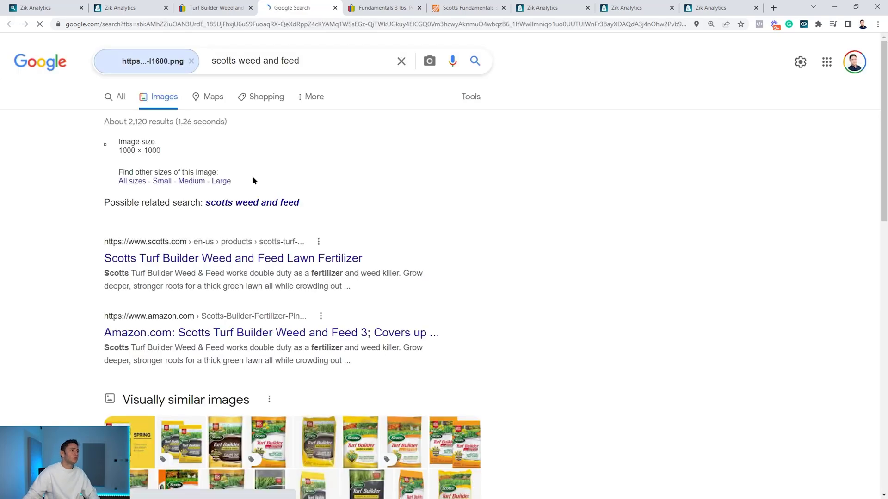
Open the Home Depot Turf Builder 43 lbs. 15,000 sq. ft. match from the image results and compare it with the eBay listing.
scroll(254, 180, "down", 2)
scroll(253, 180, "down", 8)
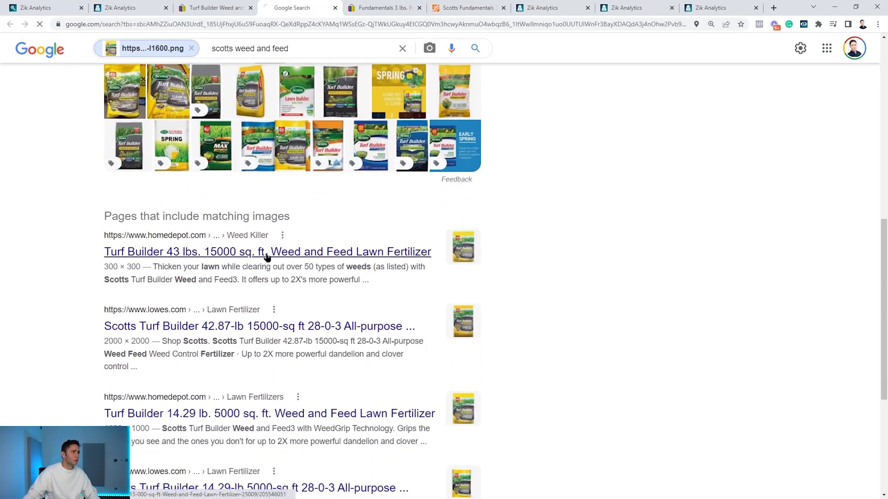
left_click(265, 252)
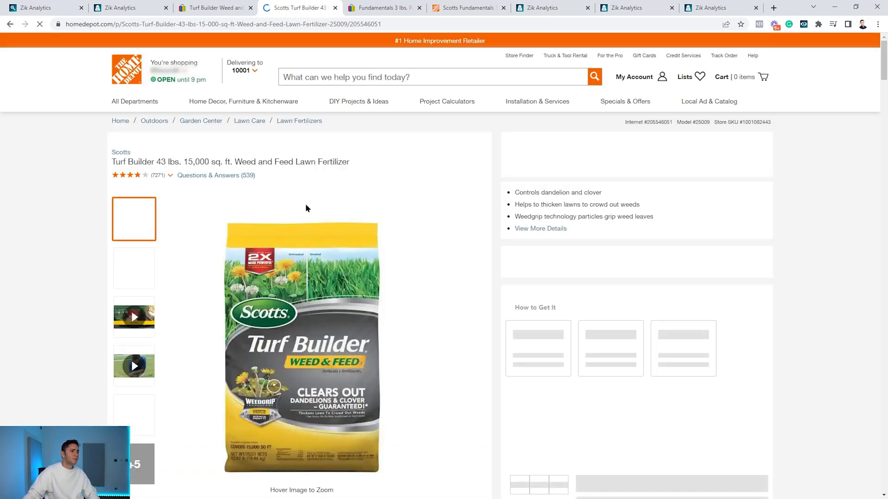
scroll(358, 198, "down", 3)
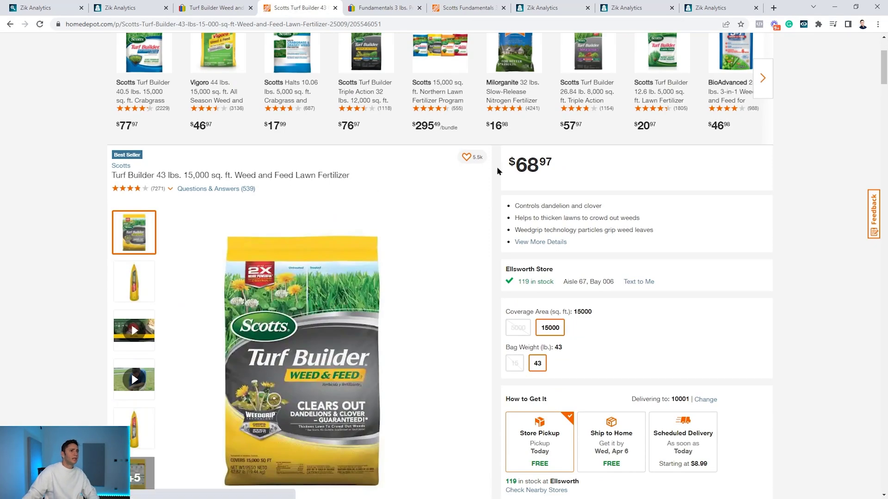
left_click(234, 7)
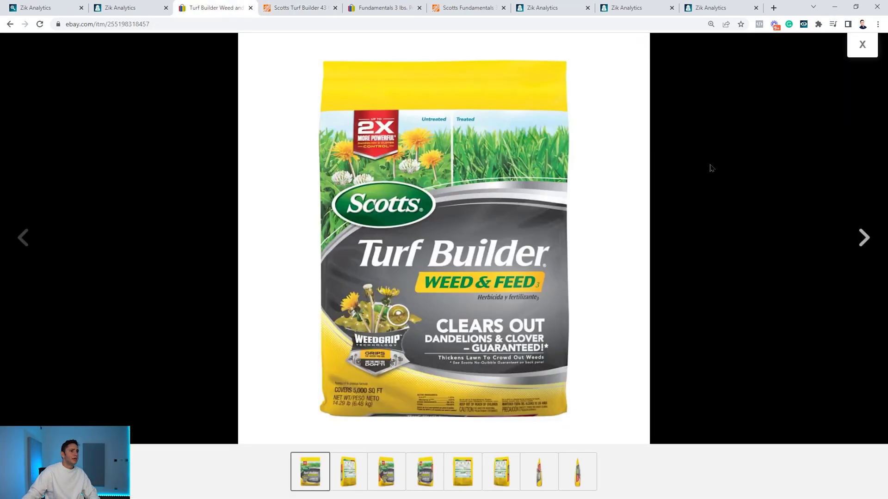
left_click(861, 46)
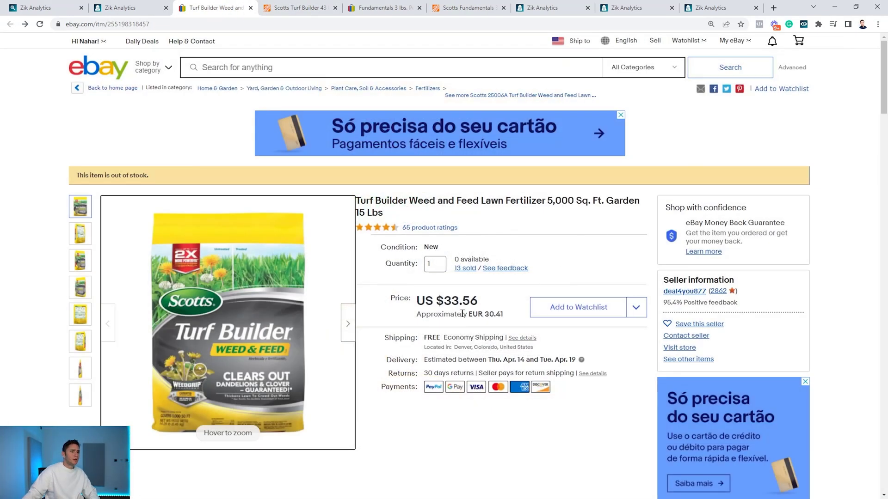
Compare the title, bag size and price of the eBay Turf Builder 5,000 sq. ft. listing with the Home Depot 15,000 sq. ft. product.
left_click(301, 7)
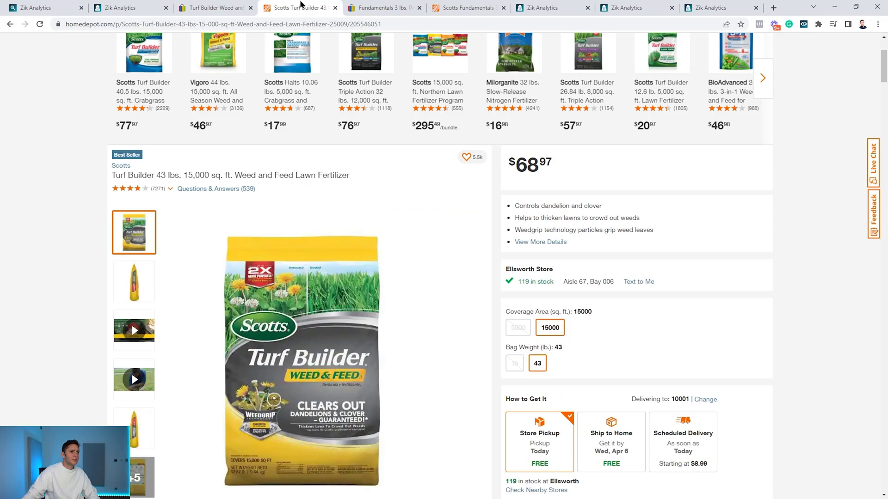
key("ctrl+shift+Tab")
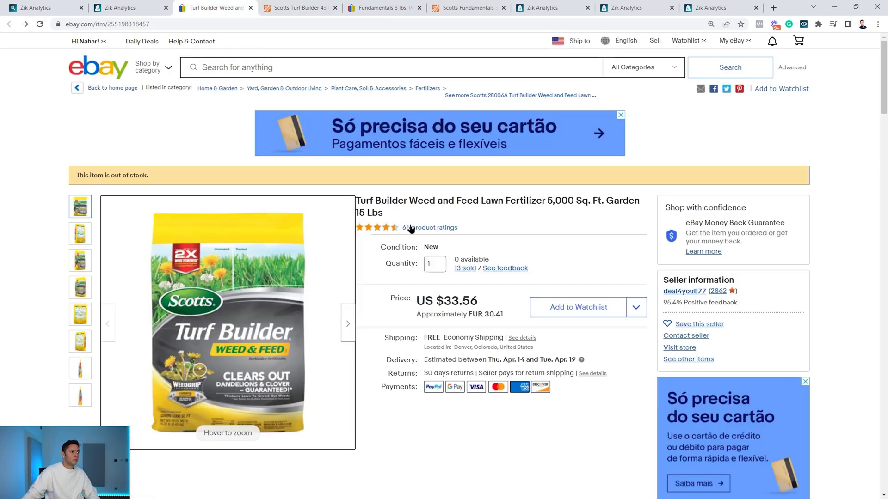
scroll(411, 229, "down", 1)
left_click_drag(549, 153, 573, 155)
left_click(581, 157)
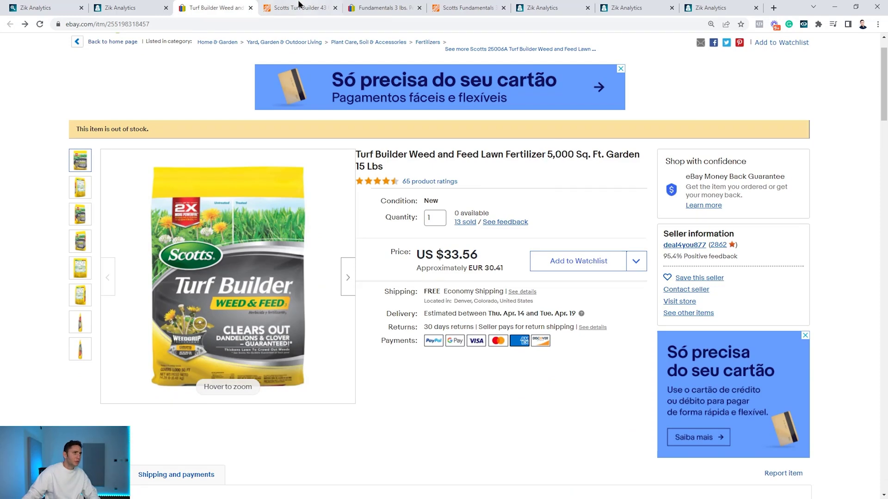
left_click(303, 6)
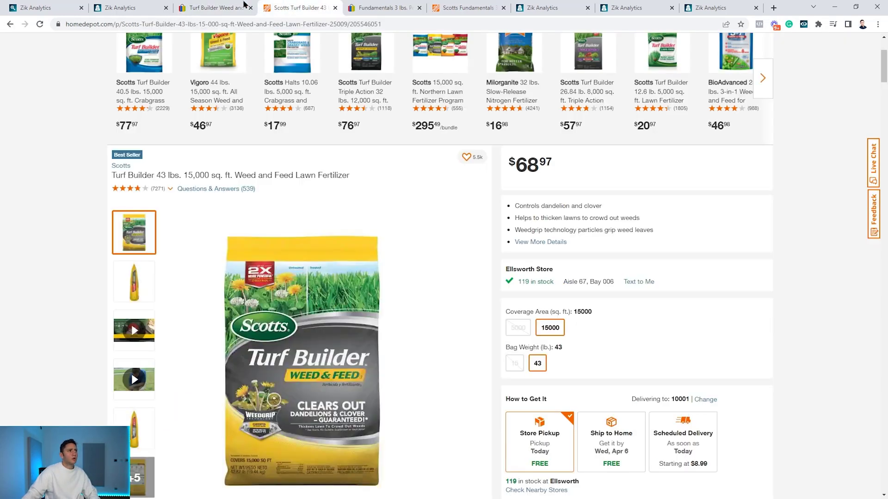
left_click(222, 7)
key("ctrl+a")
key("ctrl+Tab")
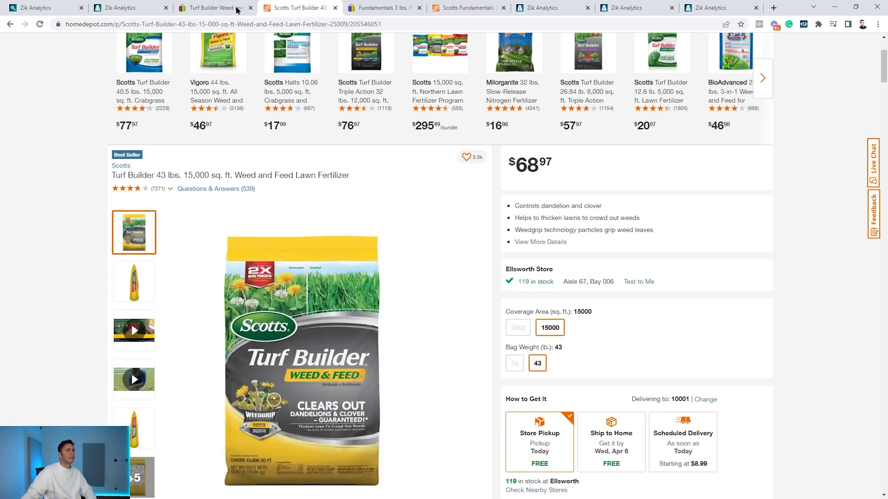
key("ctrl+shift+Tab")
left_click(365, 124)
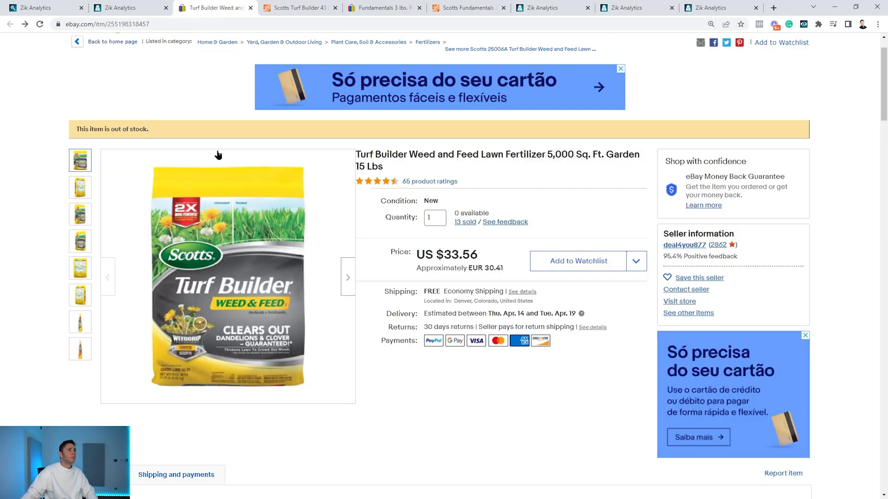
left_click(286, 8)
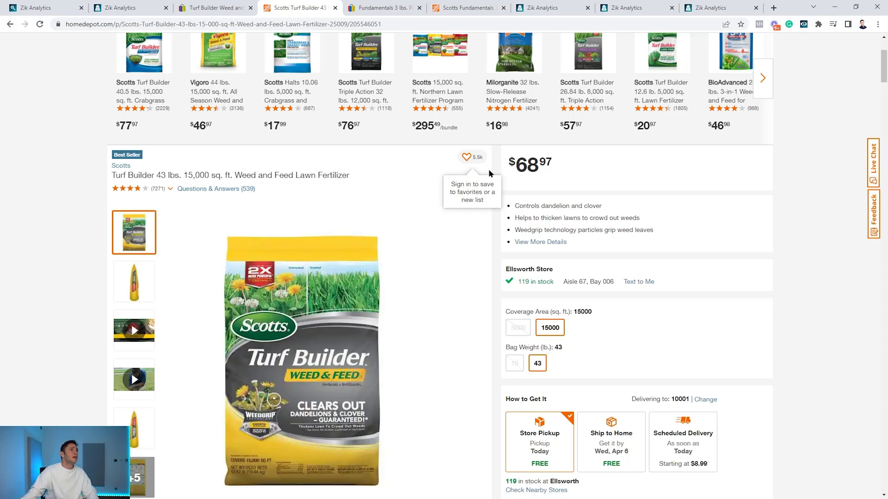
Return to the deal4you877 competitor scan in Zik Analytics with its list of best-selling products.
left_click(213, 6)
left_click(144, 6)
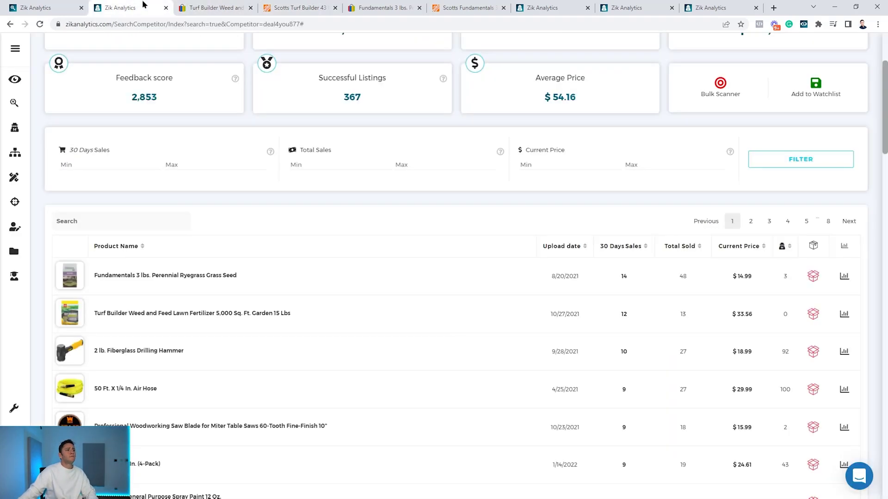